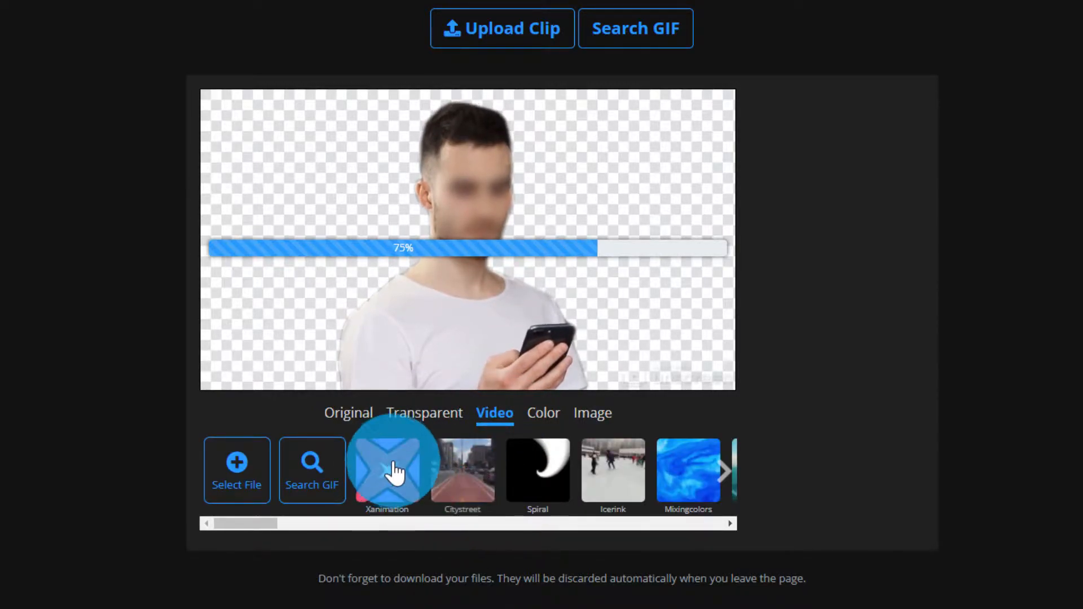
Try the Xanimation, Citystreet, Spiral and Icerink videos as the man's background
left_click(399, 485)
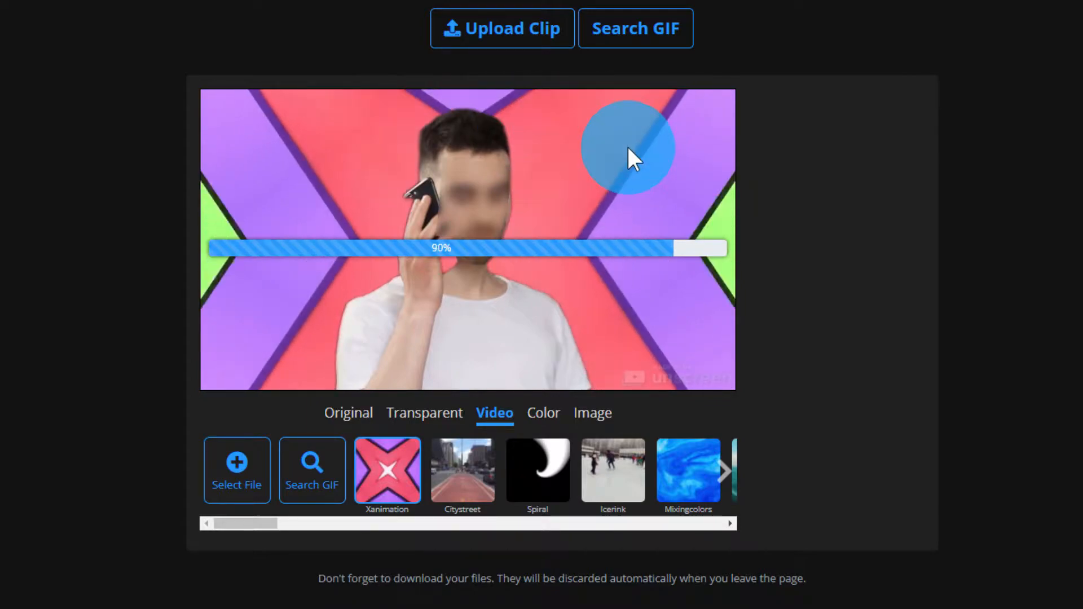
left_click(452, 471)
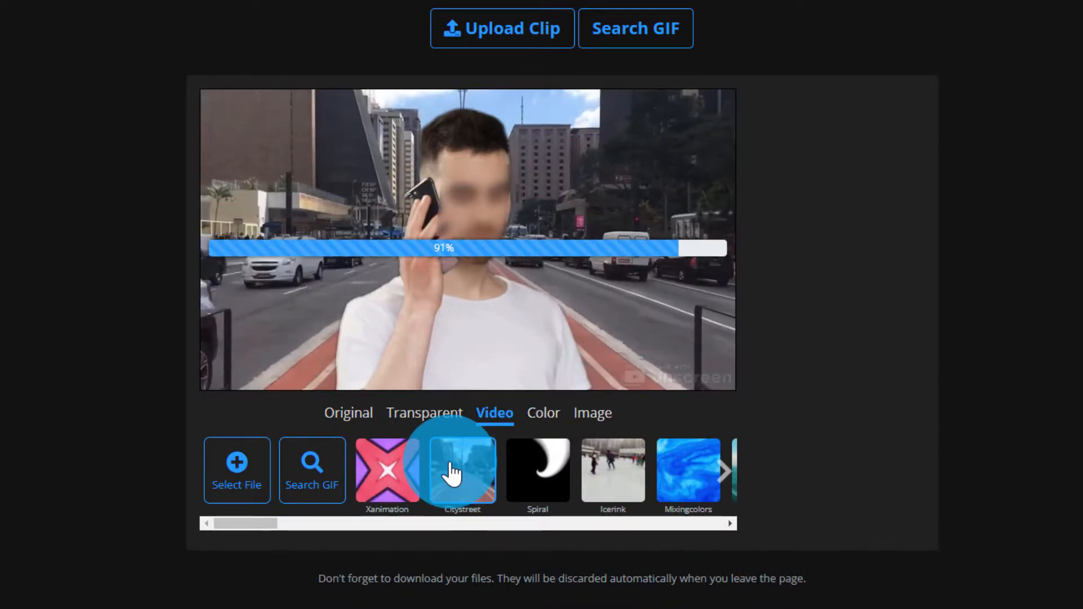
left_click(538, 476)
left_click(623, 476)
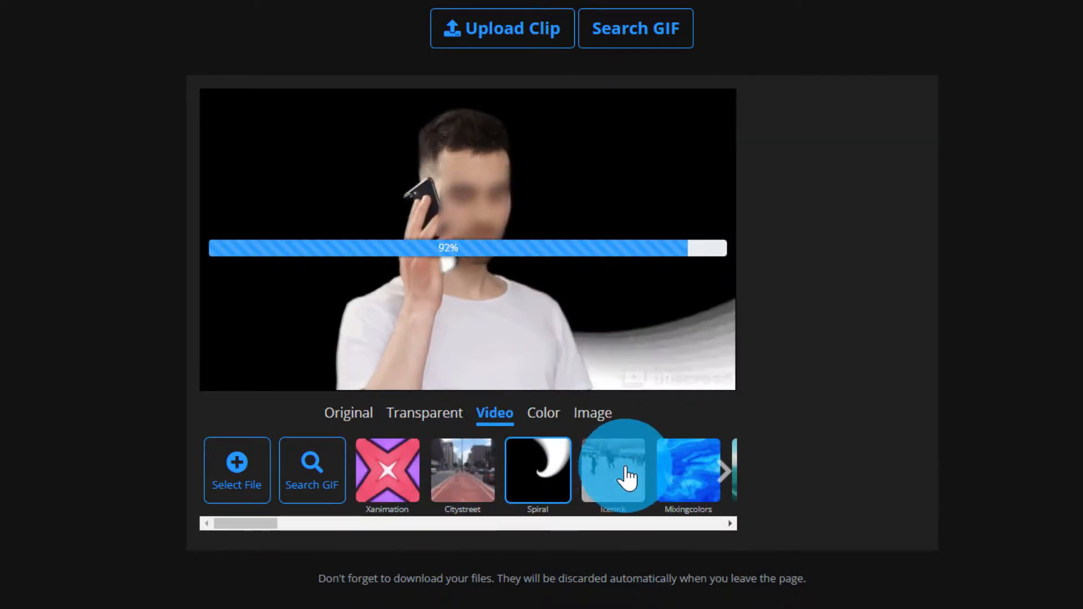
Browse more background videos, settle on Trainpassing, and download the finished clip
left_click(726, 473)
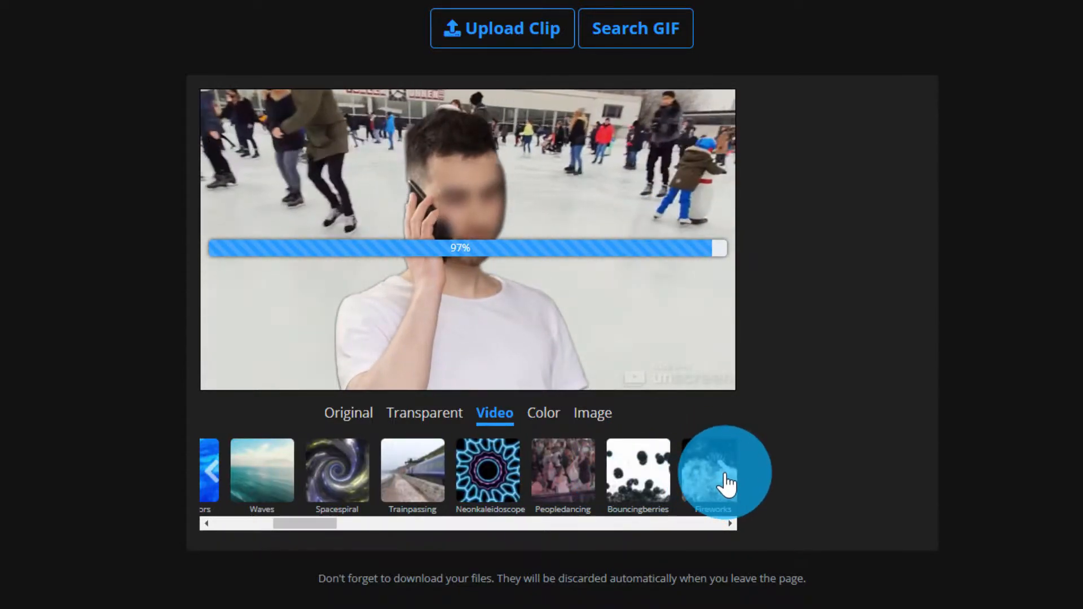
left_click(715, 485)
left_click(210, 470)
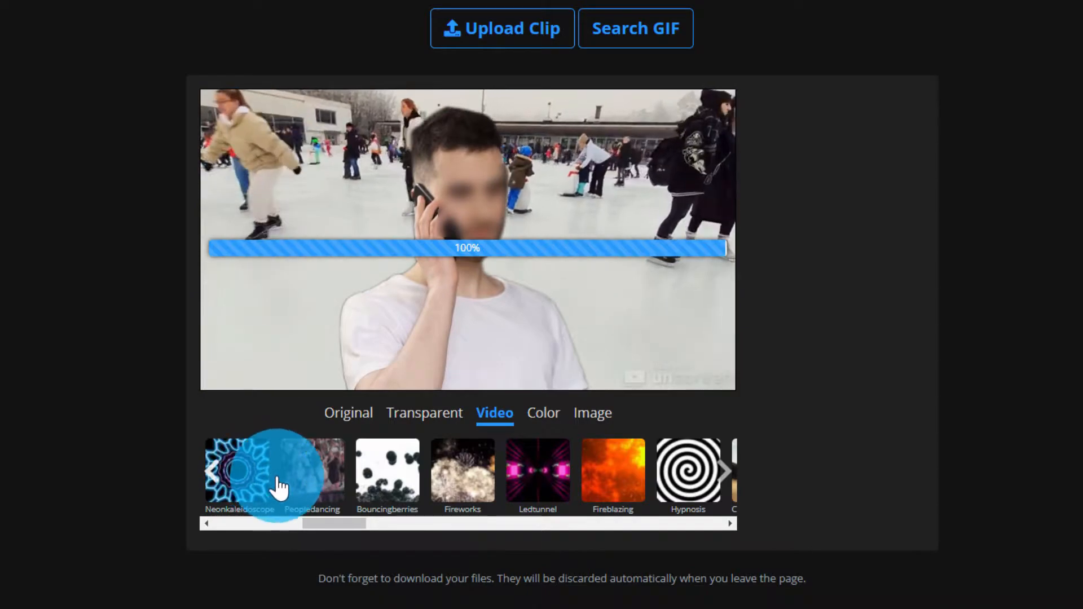
left_click(412, 484)
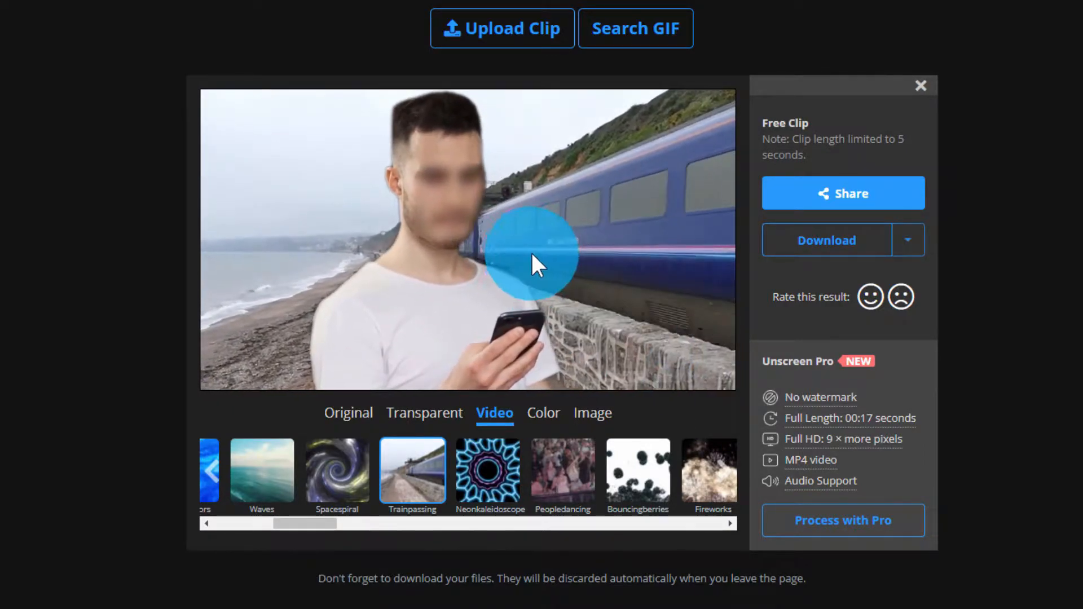
left_click(829, 243)
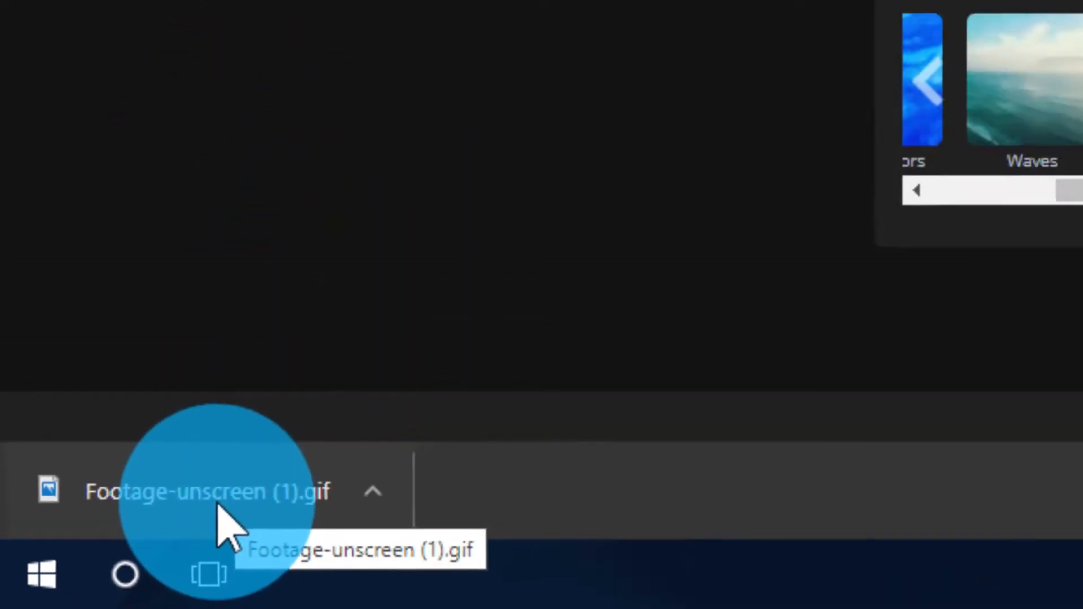
Open the downloaded Footage-unscreen (1).gif in Photos and move its window over the page
left_click(225, 498)
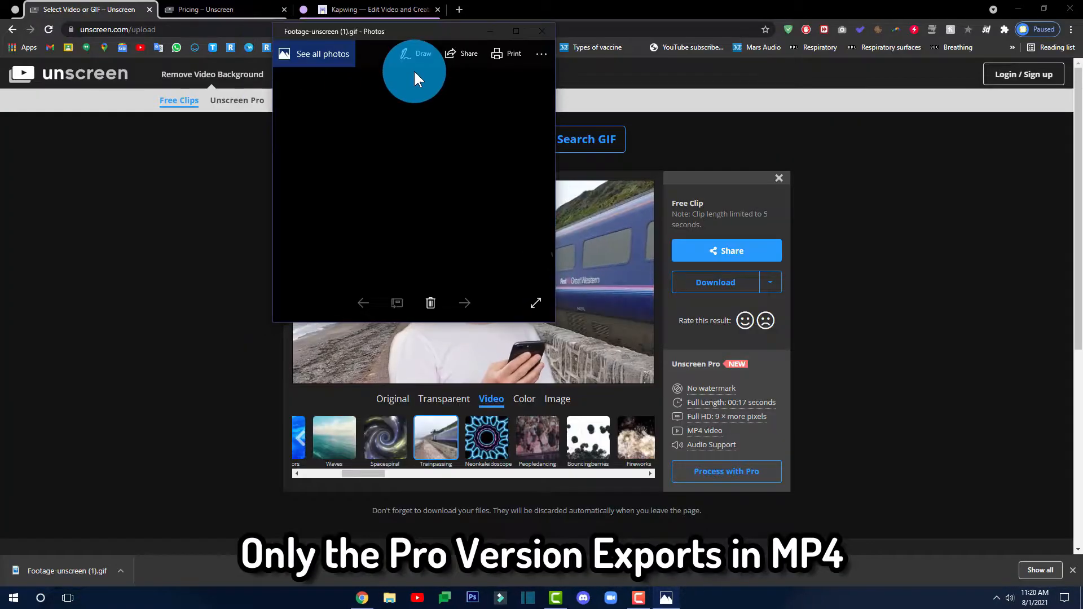
left_click_drag(415, 78, 503, 239)
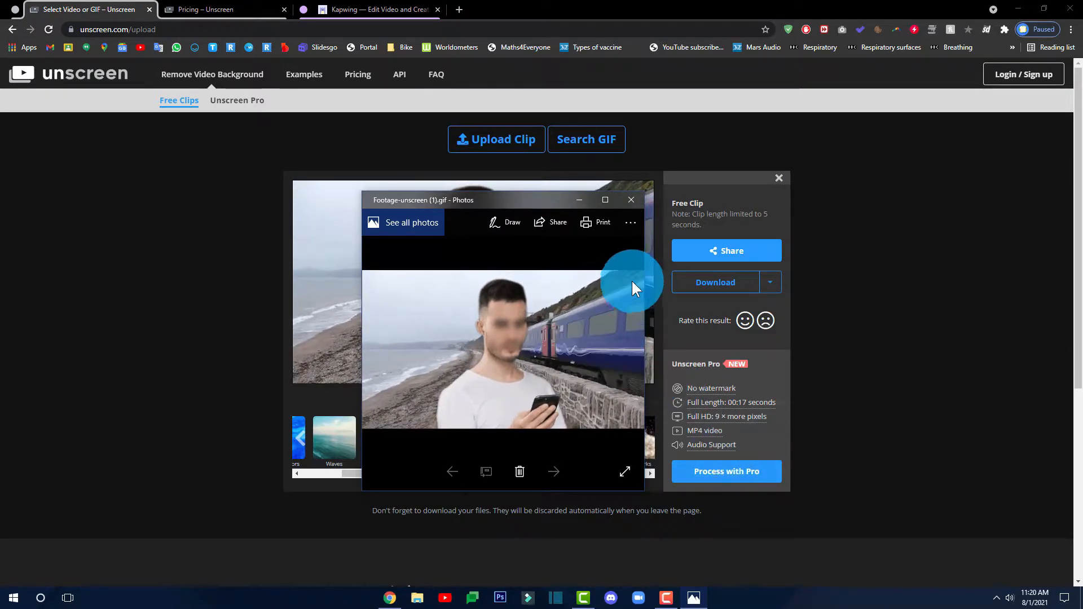
Maximize the Photos window to watch the Trainpassing GIF, then close it
left_click(605, 201)
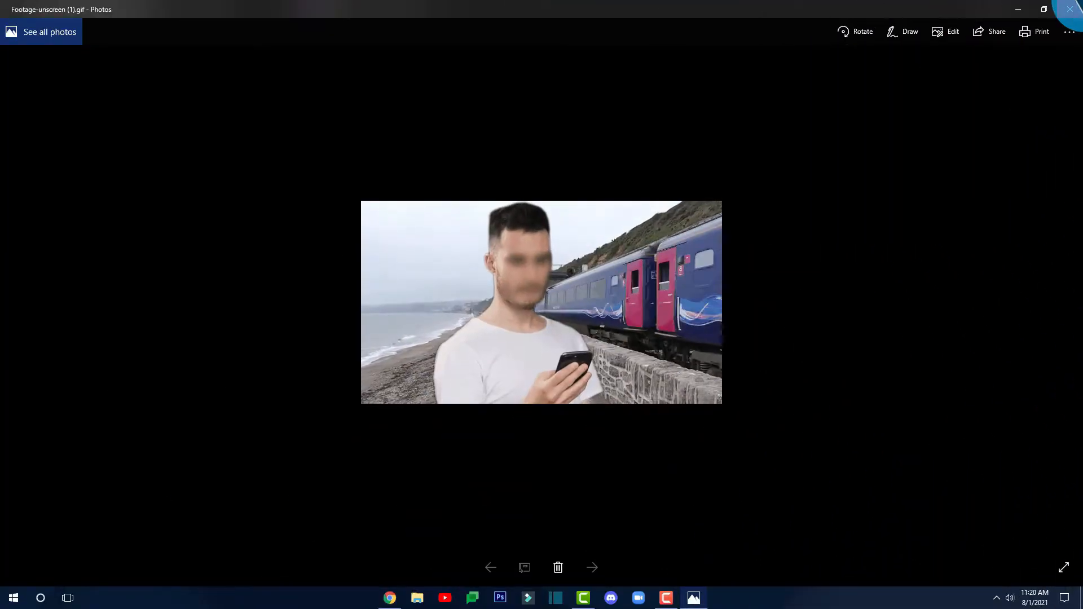
left_click(1069, 9)
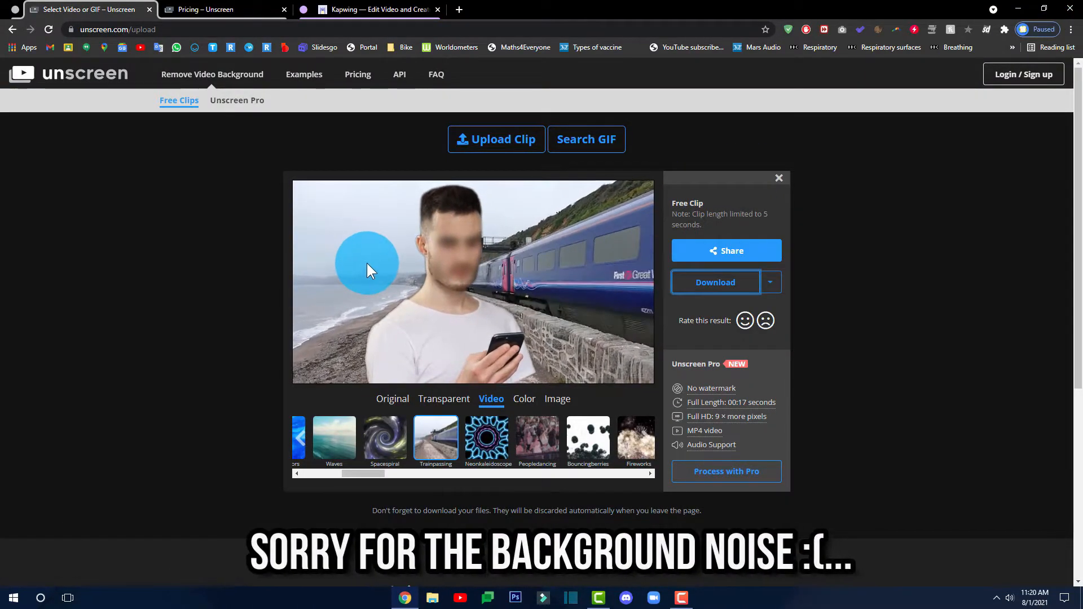
Review the Unscreen Pro pricing plans, then switch to the Kapwing homepage
left_click(224, 10)
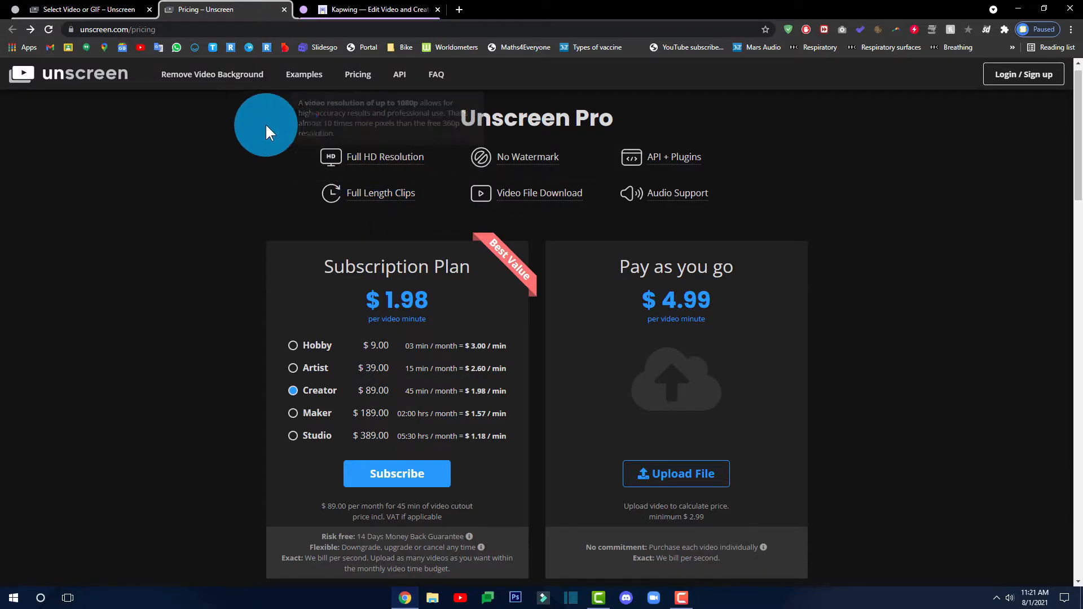
left_click(366, 11)
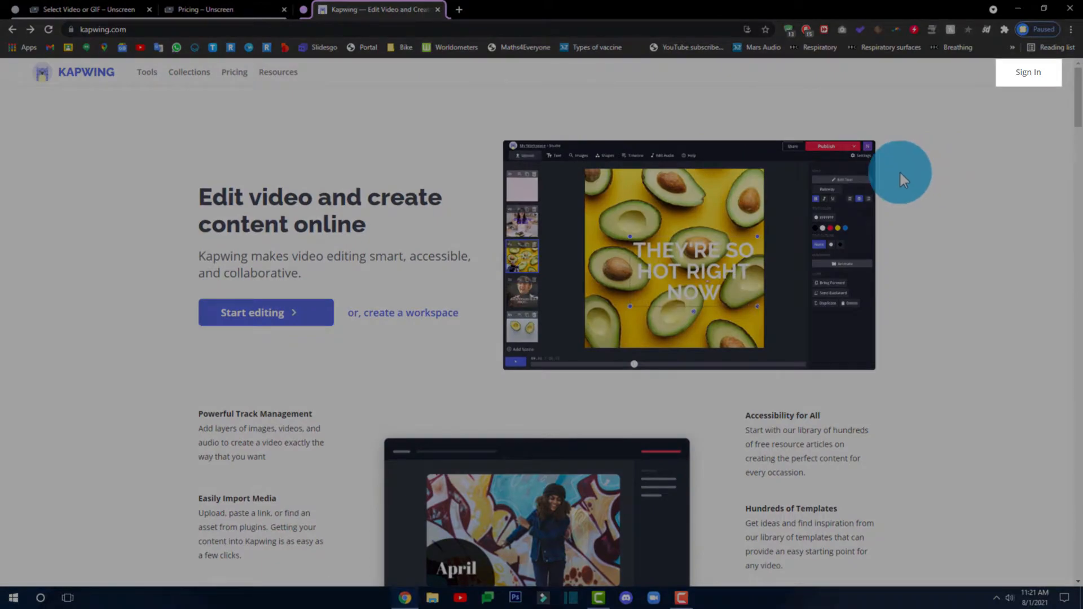
Sign in to Kapwing with Google, entering the account's e-mail under Use another account
left_click(1026, 73)
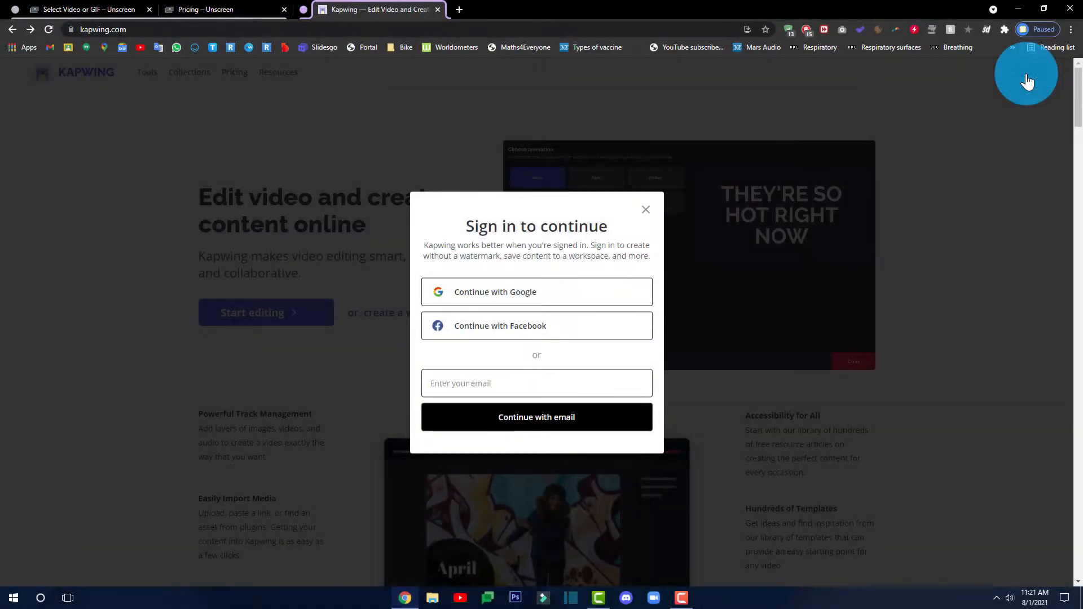
left_click(579, 294)
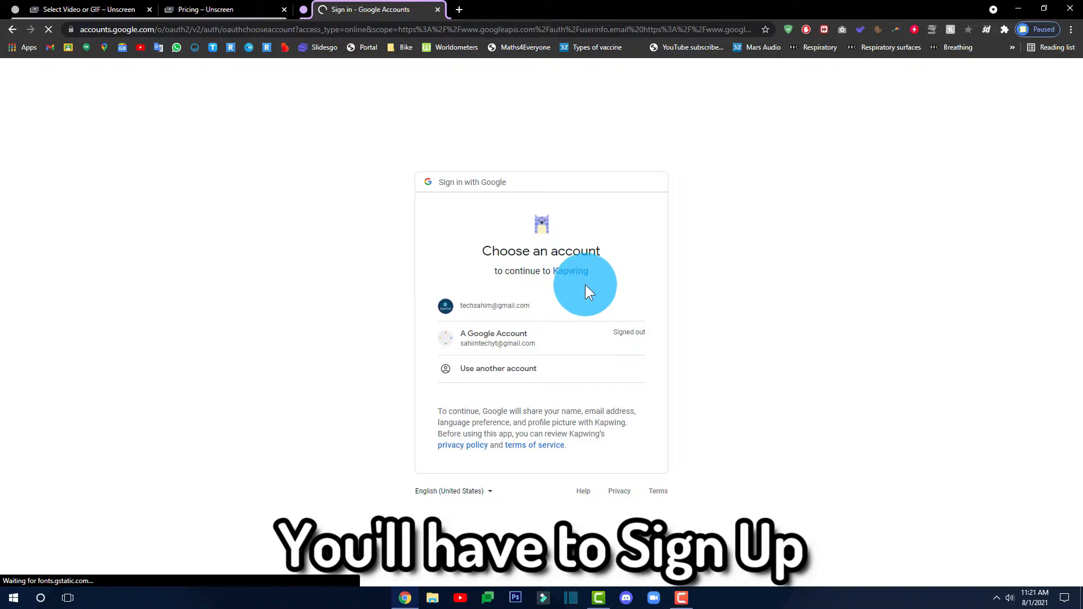
left_click(580, 371)
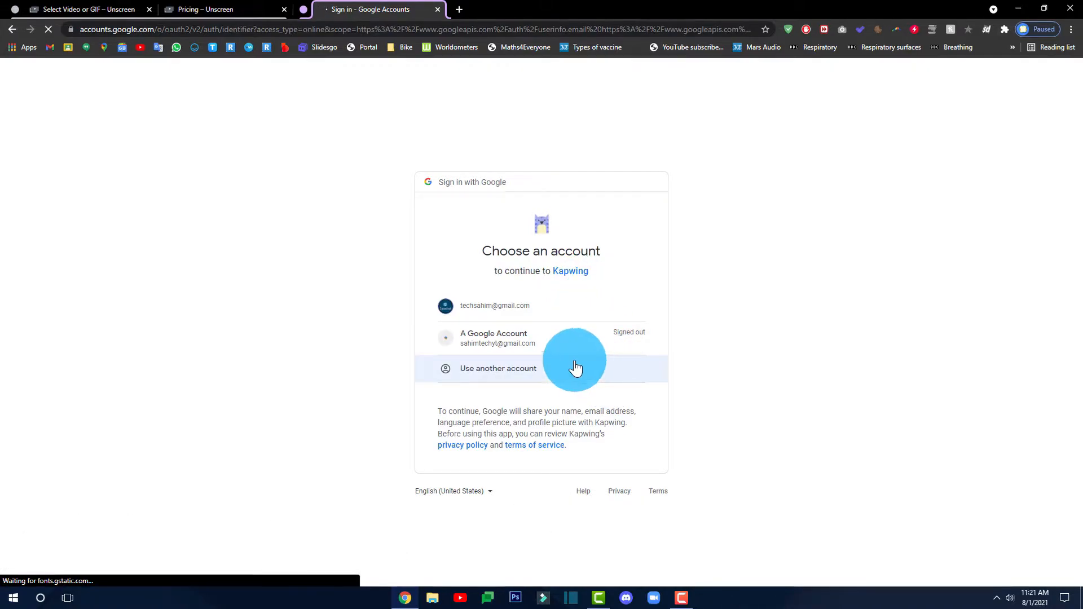
left_click(526, 370)
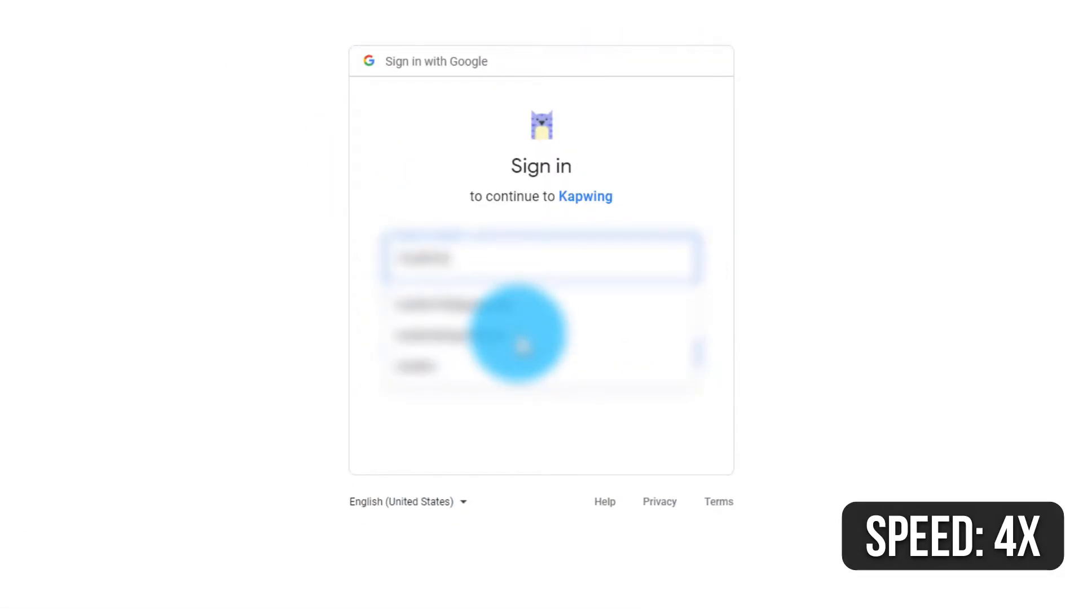
left_click(522, 346)
key("Return")
key("Return")
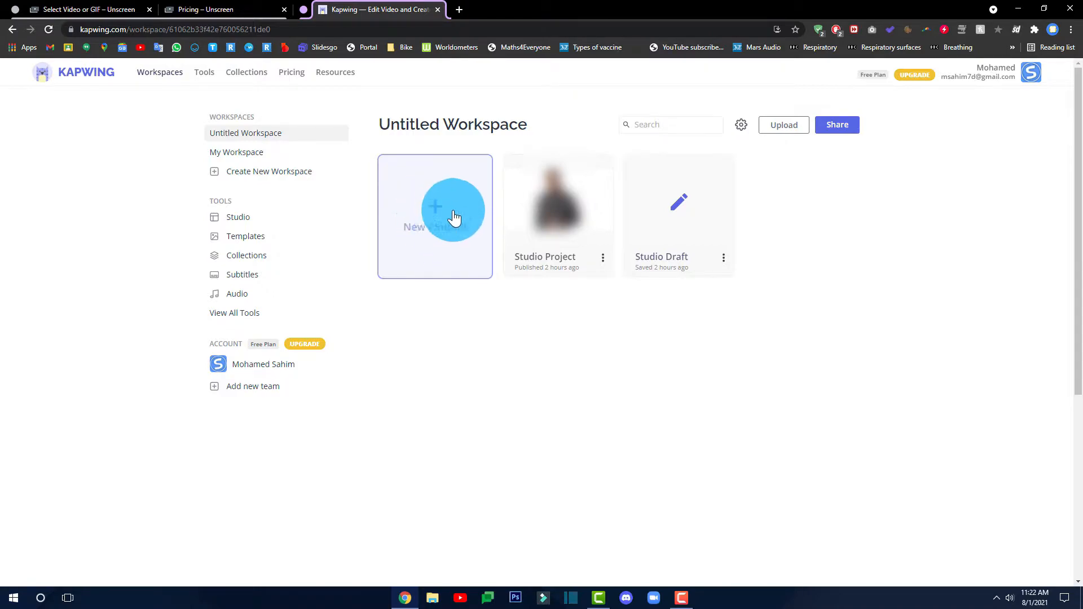
Create new content from a blank canvas with a 16:9 output size
left_click(440, 228)
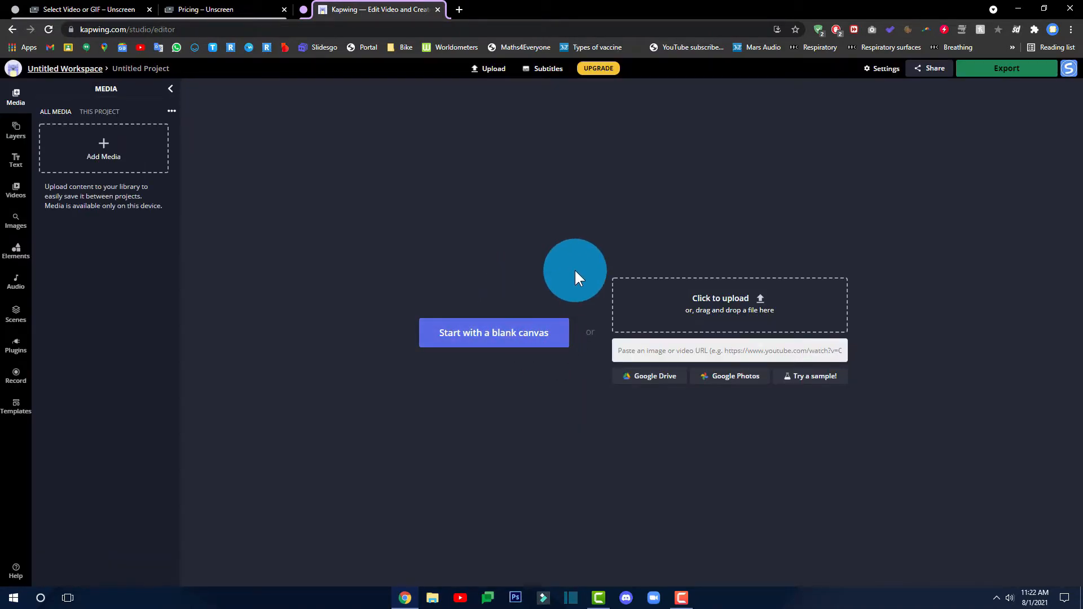
left_click(484, 335)
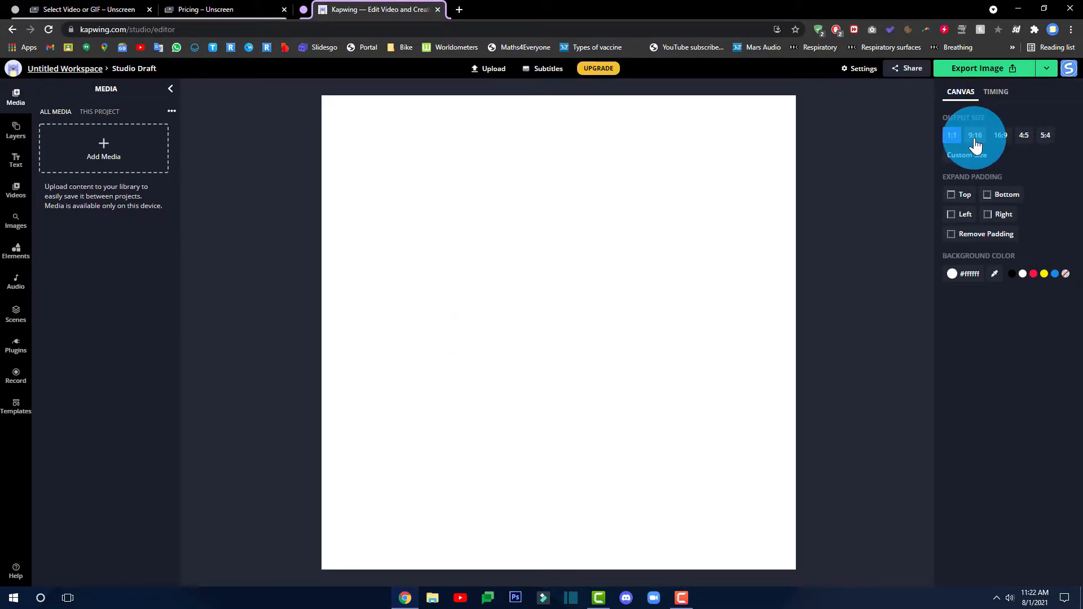
left_click(999, 138)
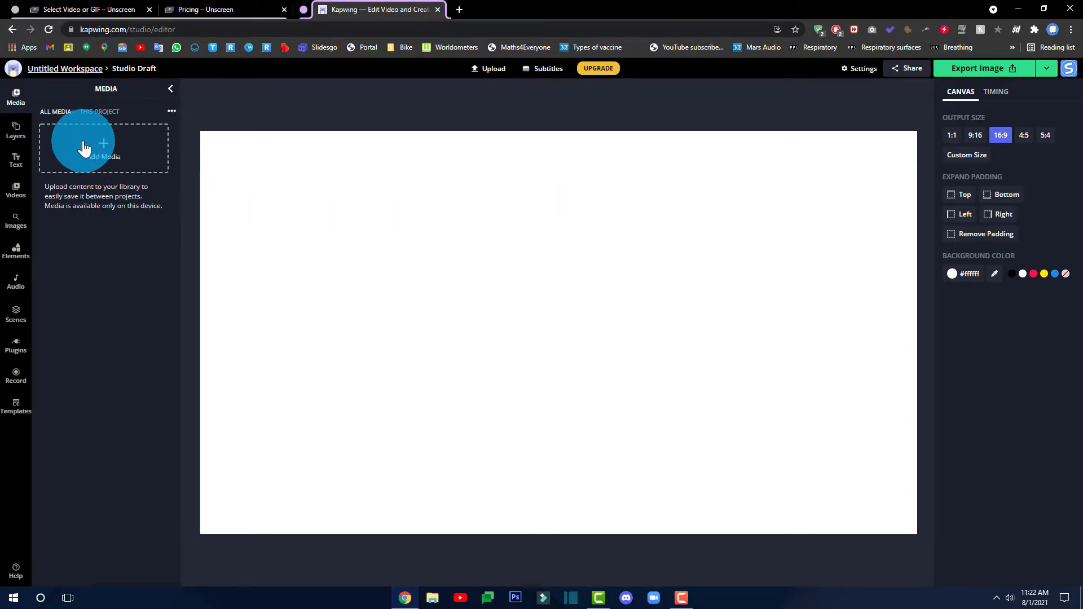
Upload the dog video from the Green Screen folder and add it to the canvas
left_click(138, 154)
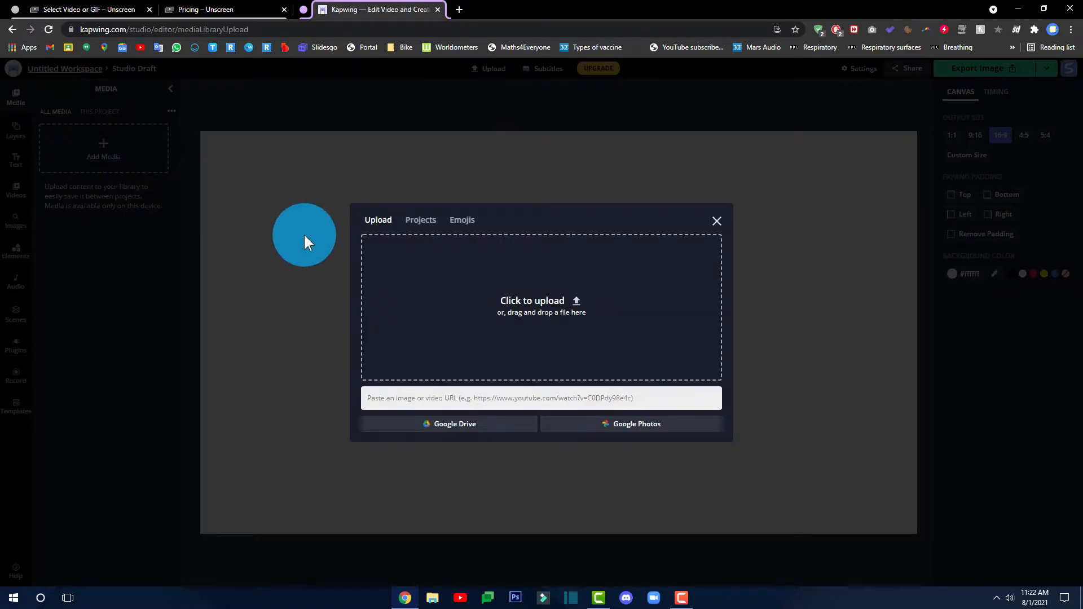
left_click(563, 279)
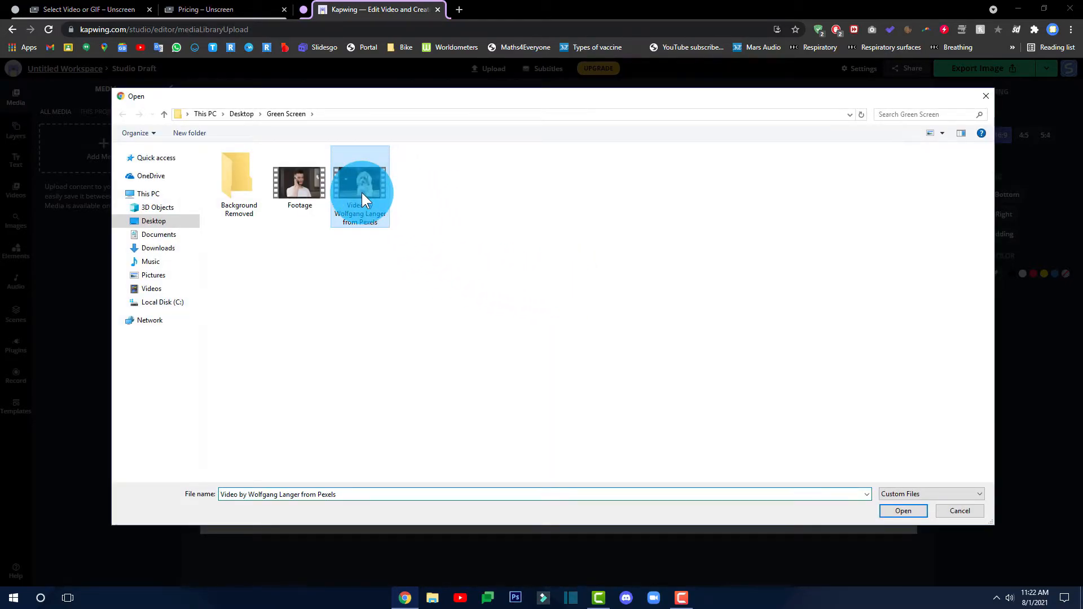
left_click(903, 511)
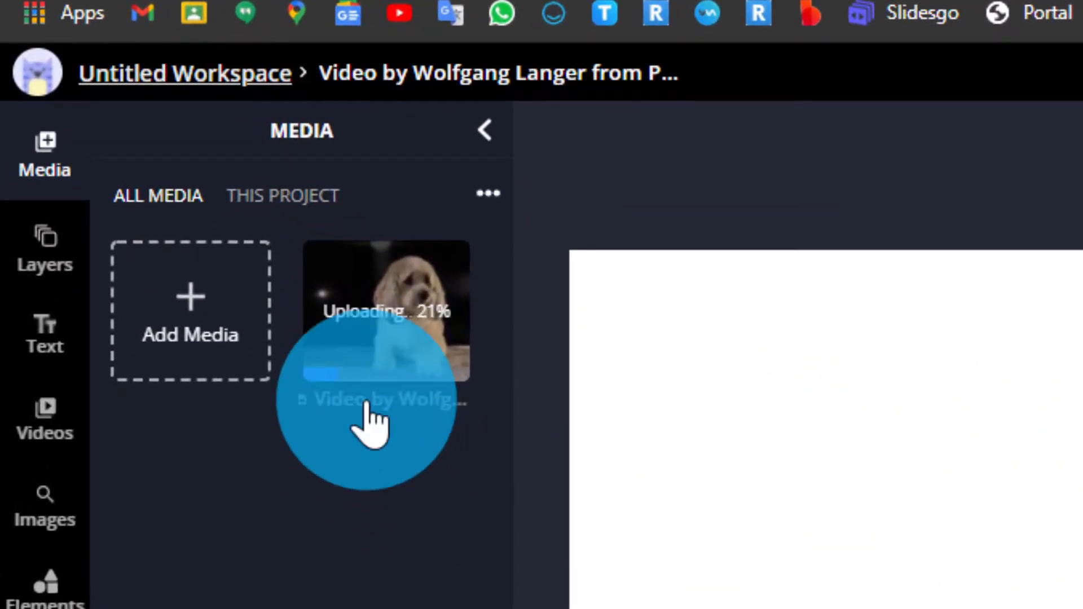
mouse_move(370, 364)
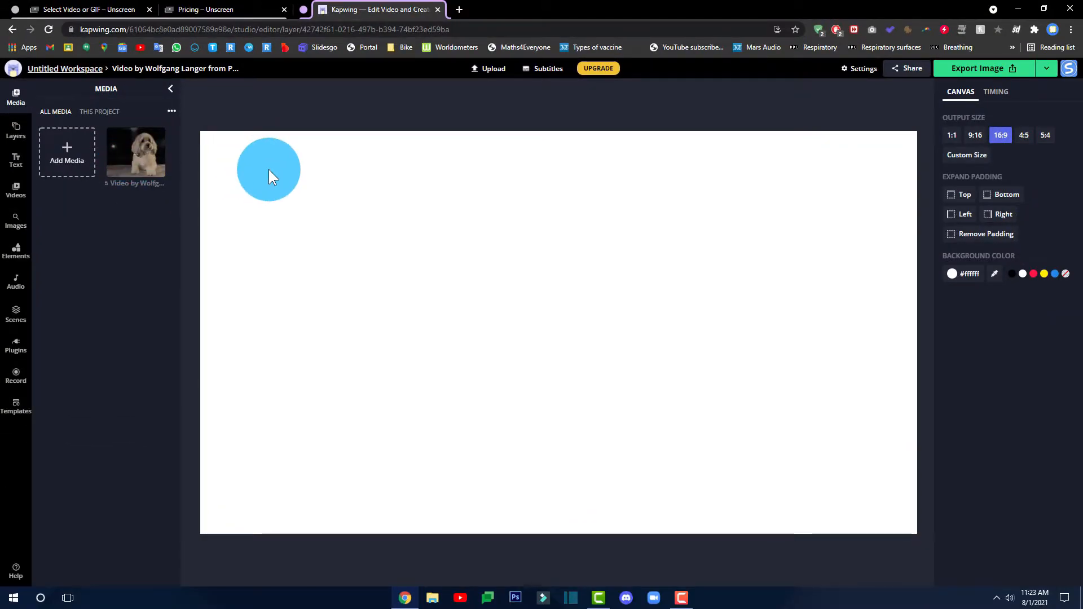
mouse_move(135, 164)
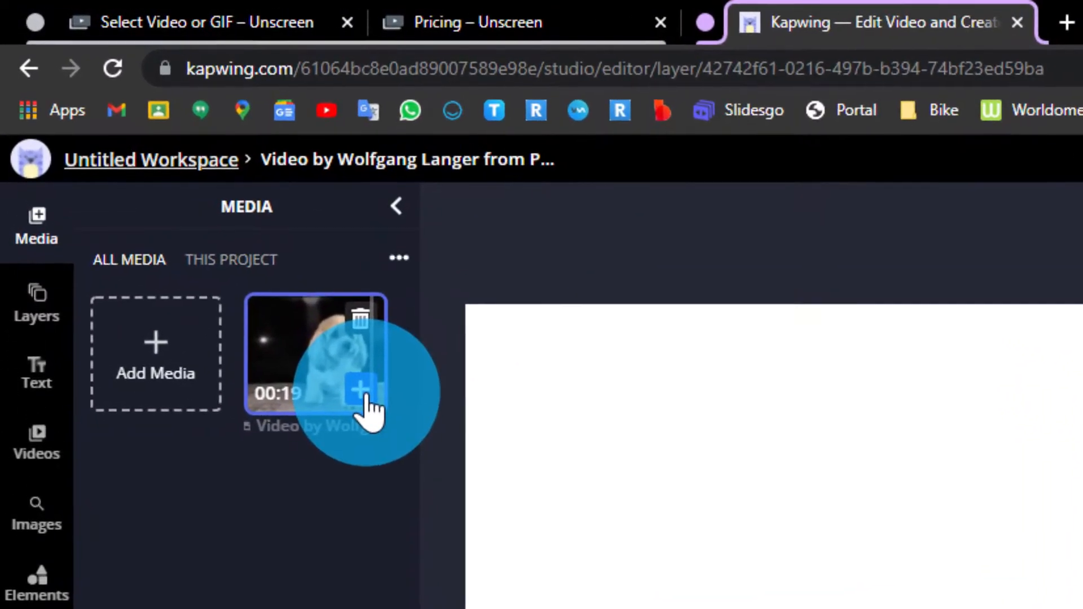
left_click(155, 168)
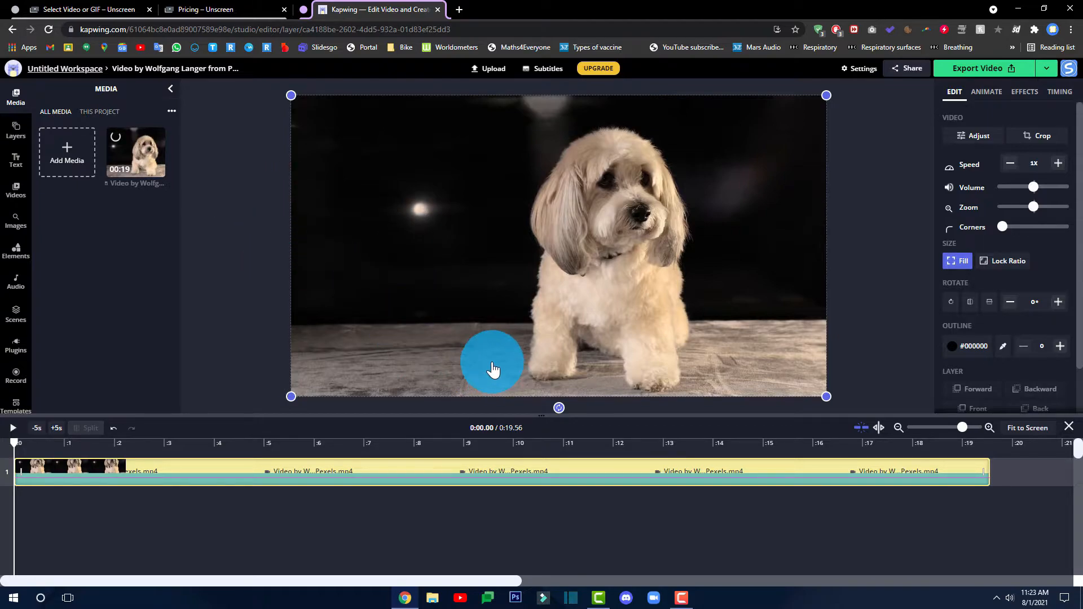
Apply the Remove Background video effect to the dog clip
left_click(1023, 92)
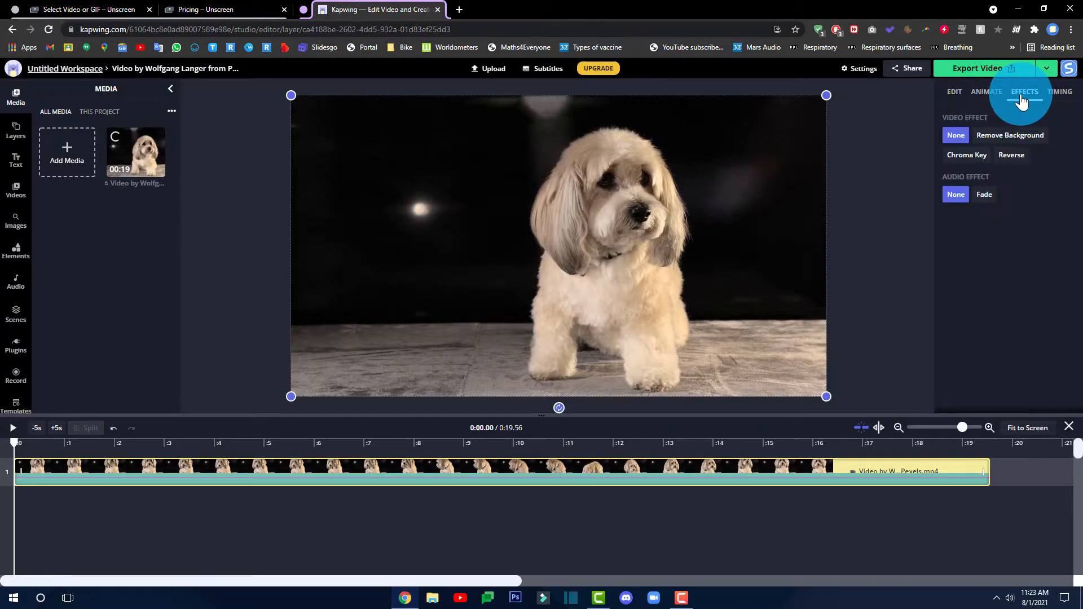
left_click(1015, 140)
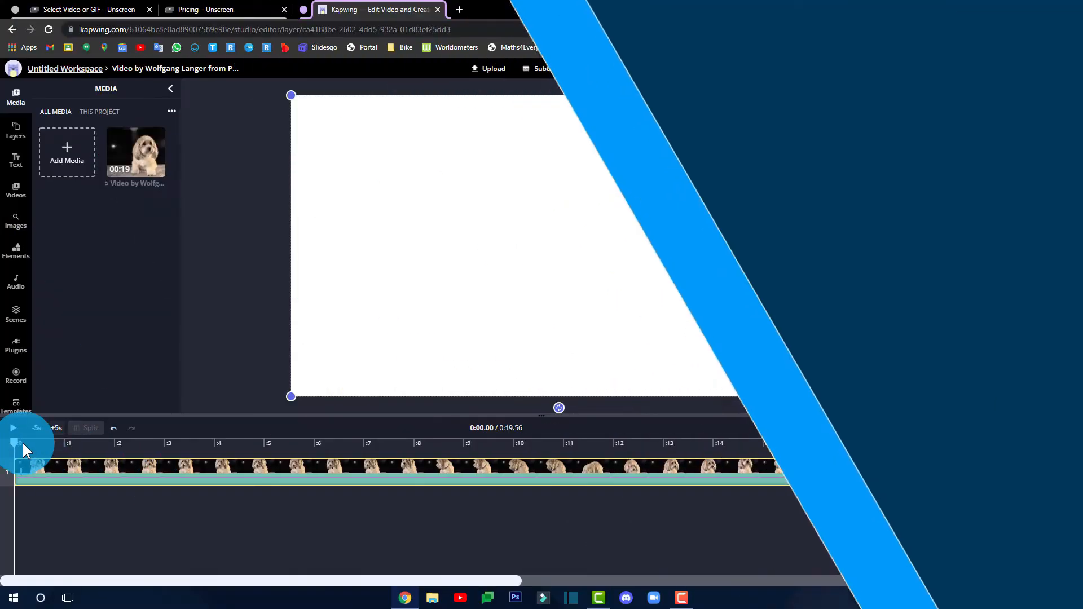
Move playback to about two seconds and drop the background-removal threshold to its minimum
left_click(120, 442)
left_click(311, 465)
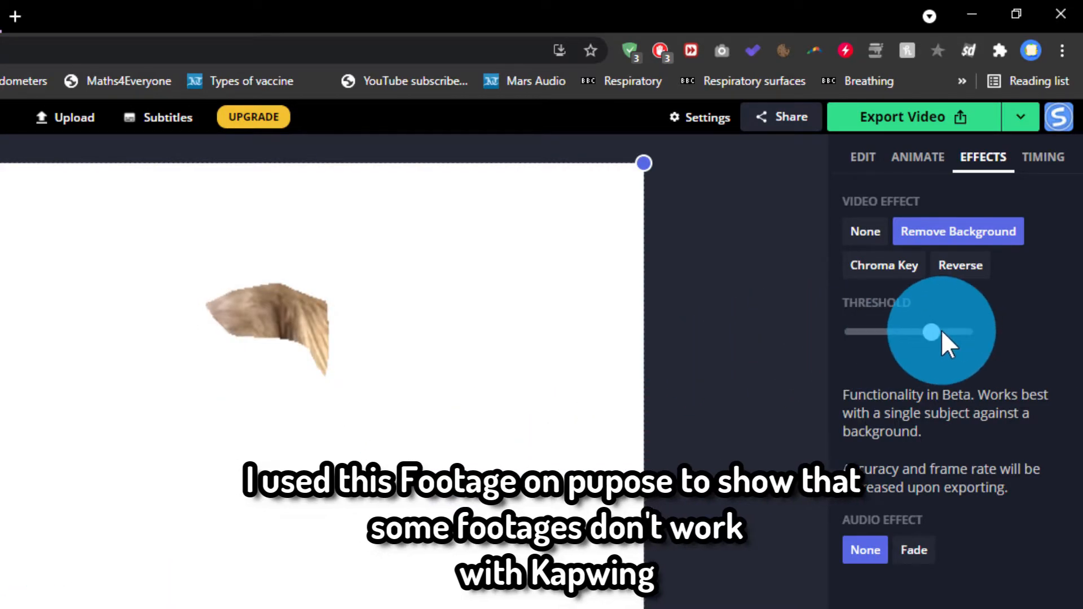
left_click_drag(929, 332, 811, 339)
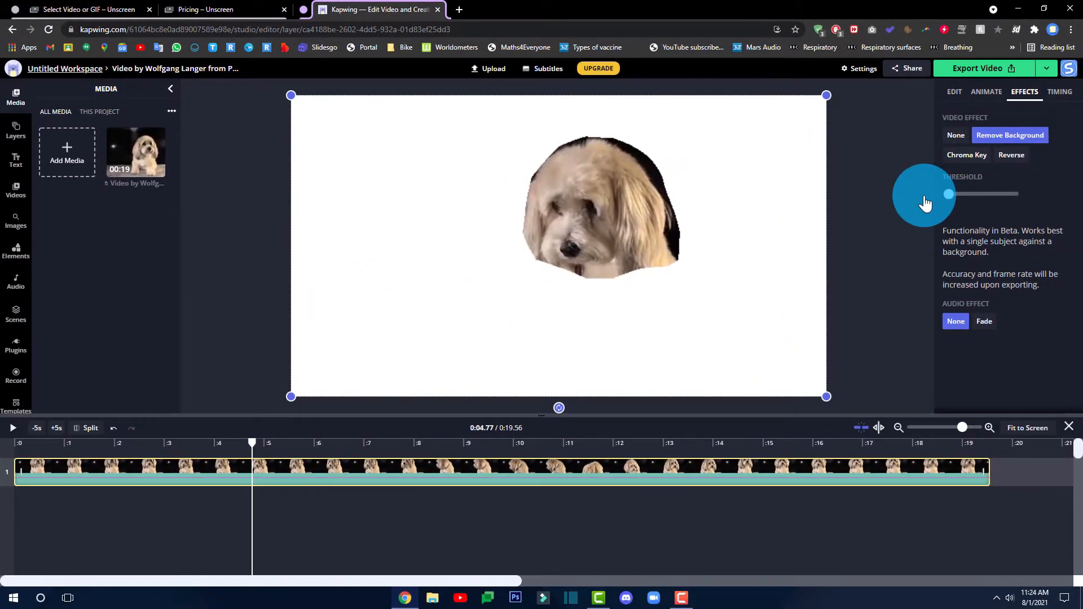
left_click_drag(925, 203, 769, 235)
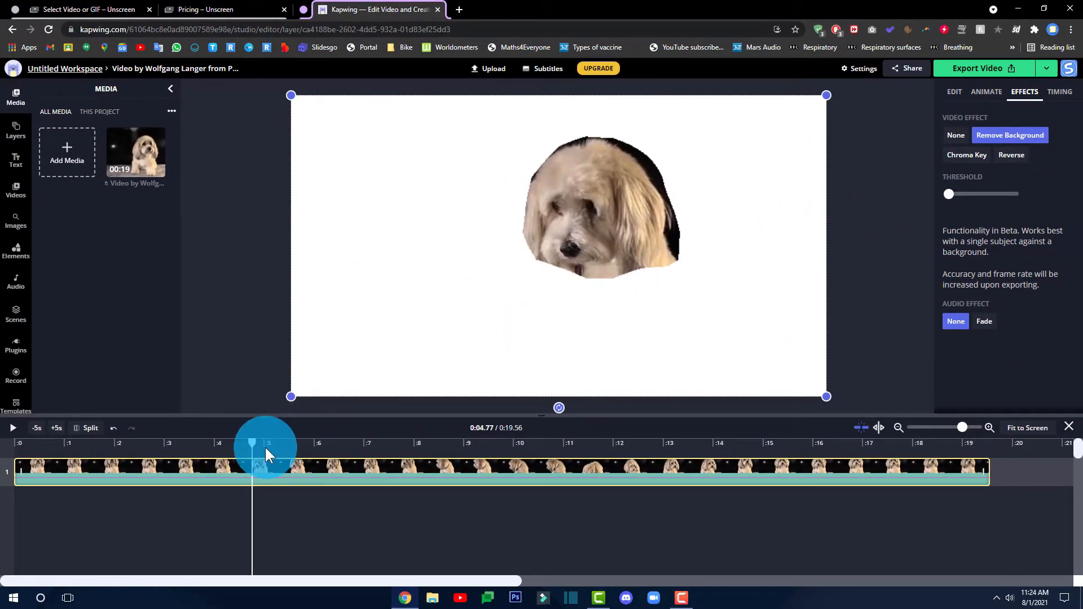
Scrub through and play the dog clip to preview the background removal
left_click_drag(376, 439, 17, 459)
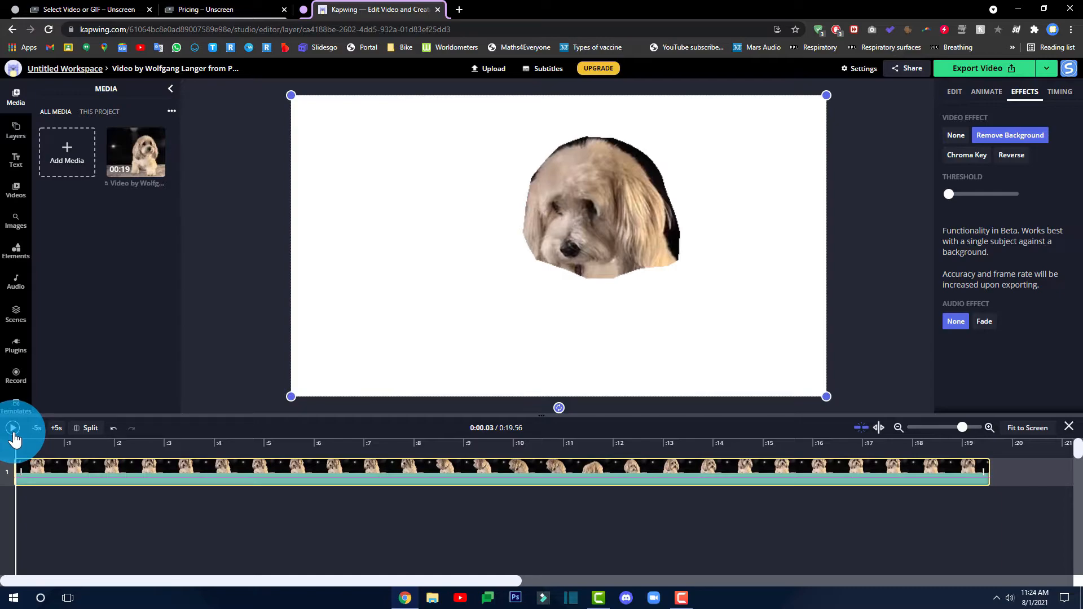
left_click(13, 432)
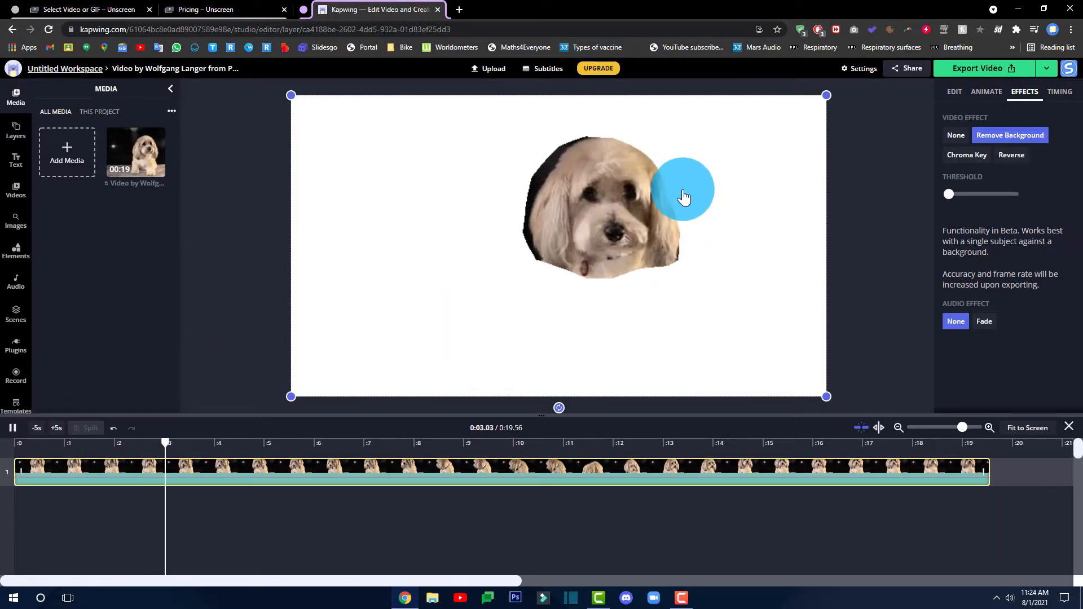
left_click(13, 427)
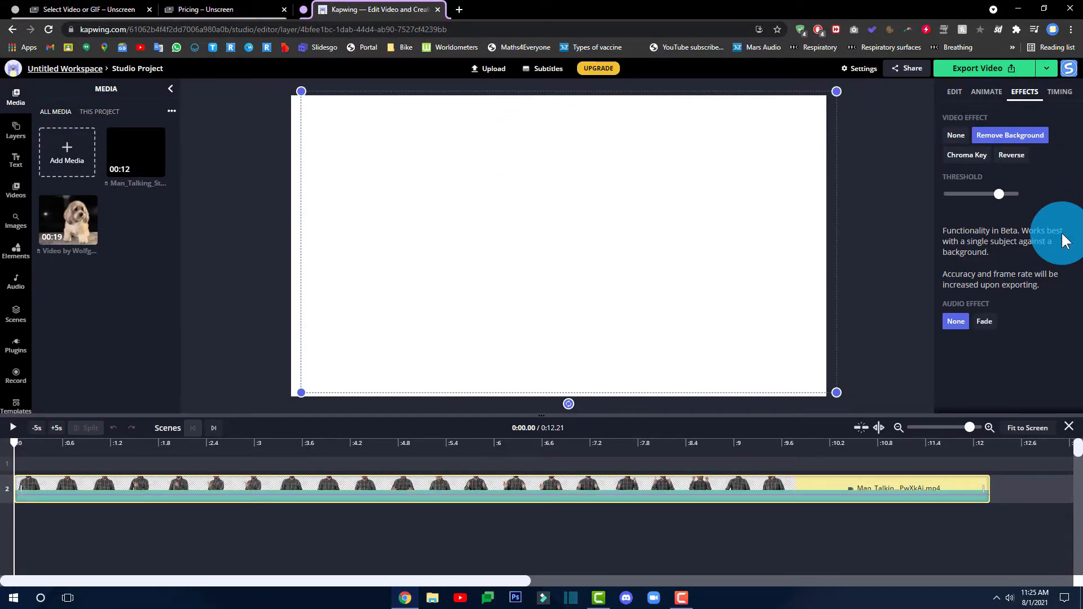
Scrub and play the talking-man clip, pausing the preview at 9.19 seconds
left_click(11, 436)
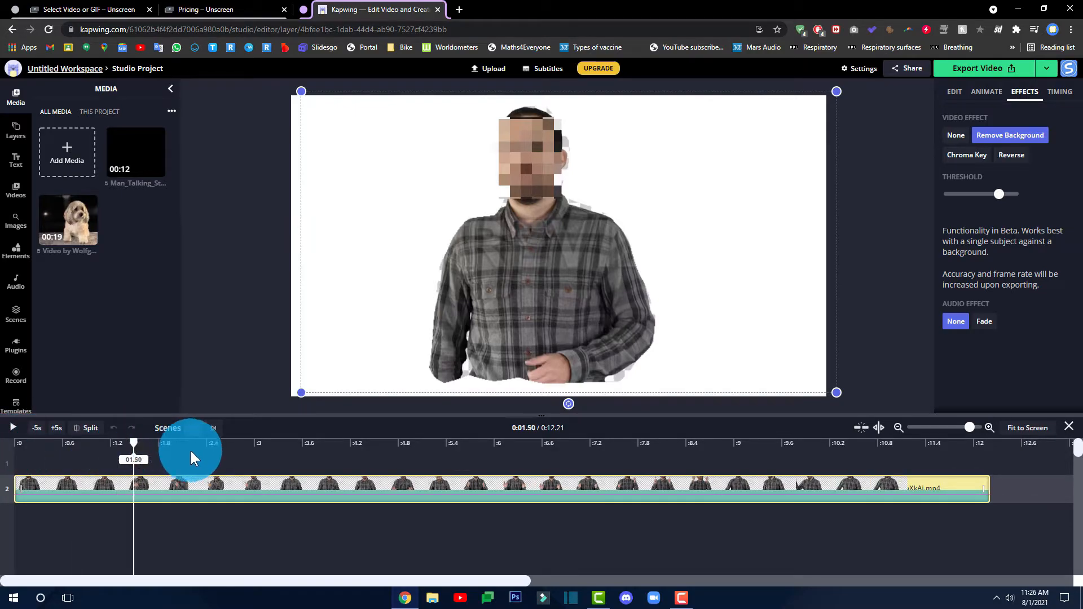
left_click_drag(221, 460, 255, 482)
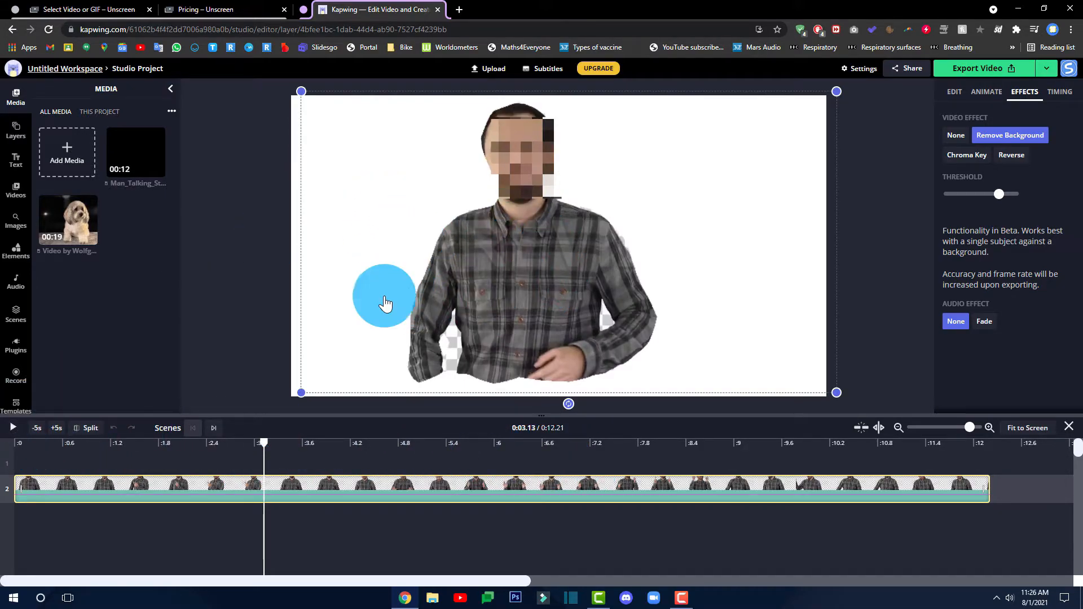
left_click(13, 429)
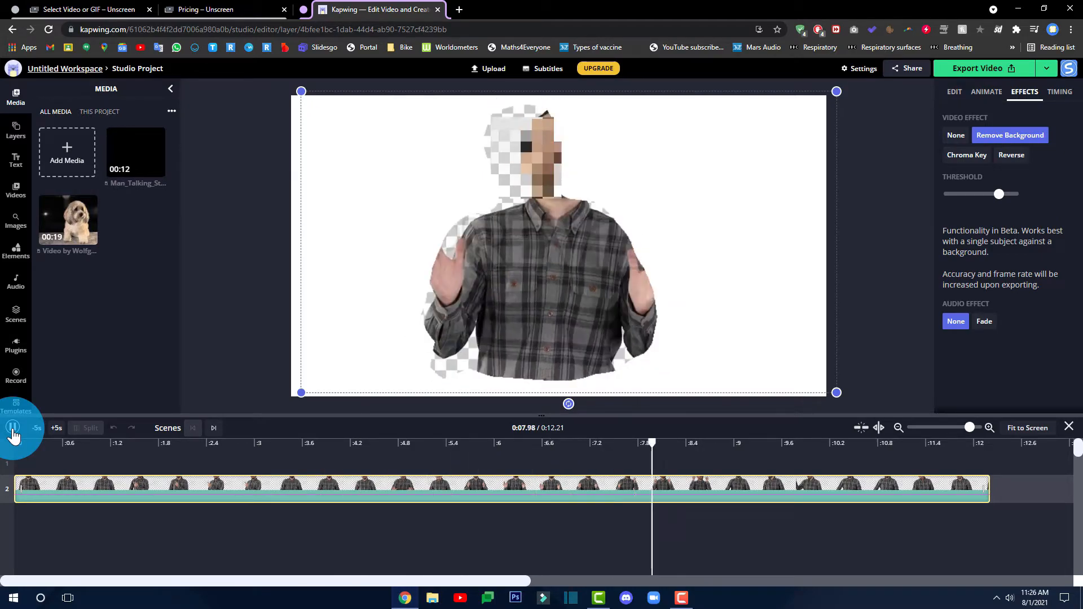
left_click(13, 430)
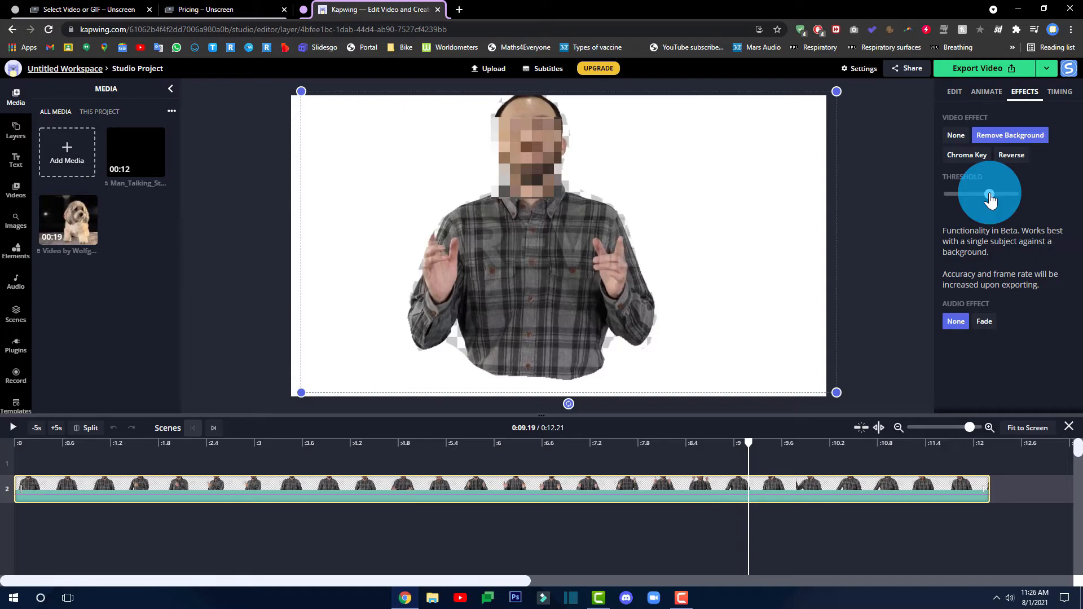
Raise the talking-man clip's background-removal threshold and replay the preview from about five seconds
left_click_drag(1018, 199, 1058, 195)
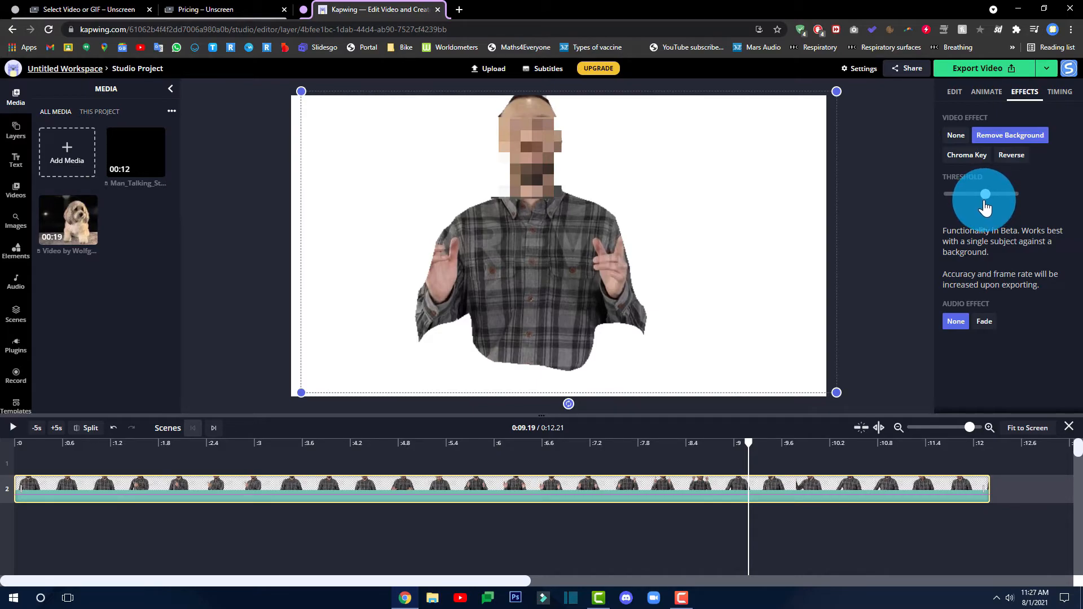
left_click_drag(747, 442, 424, 442)
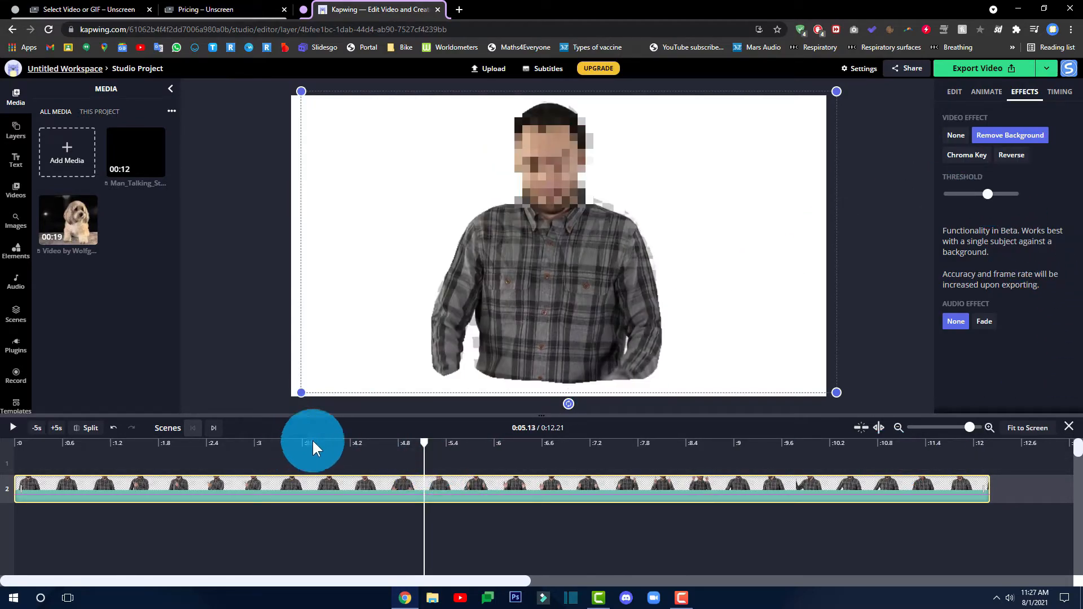
left_click(13, 429)
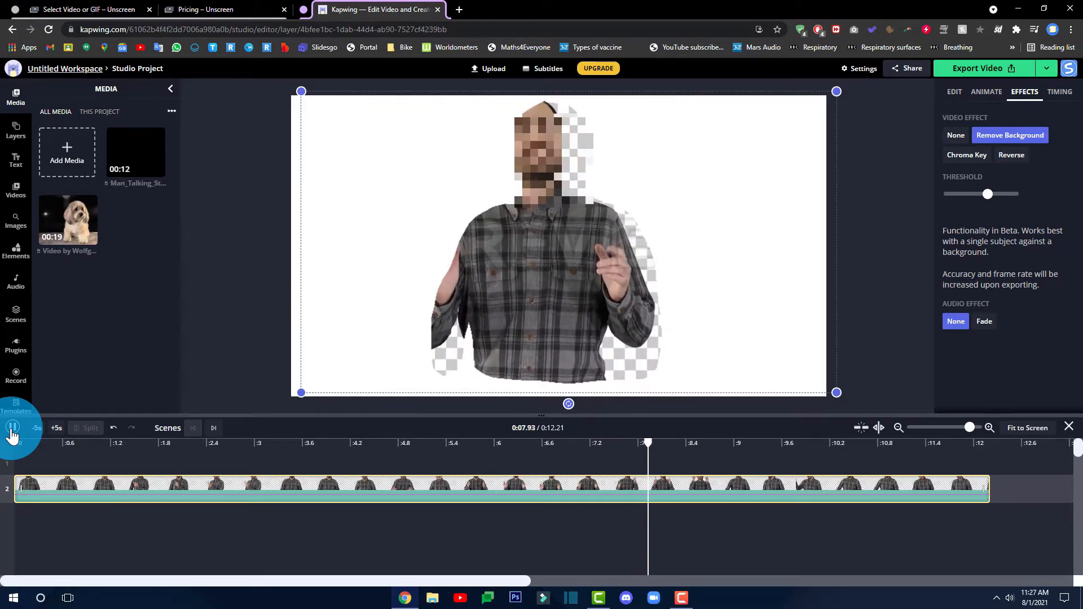
left_click(748, 178)
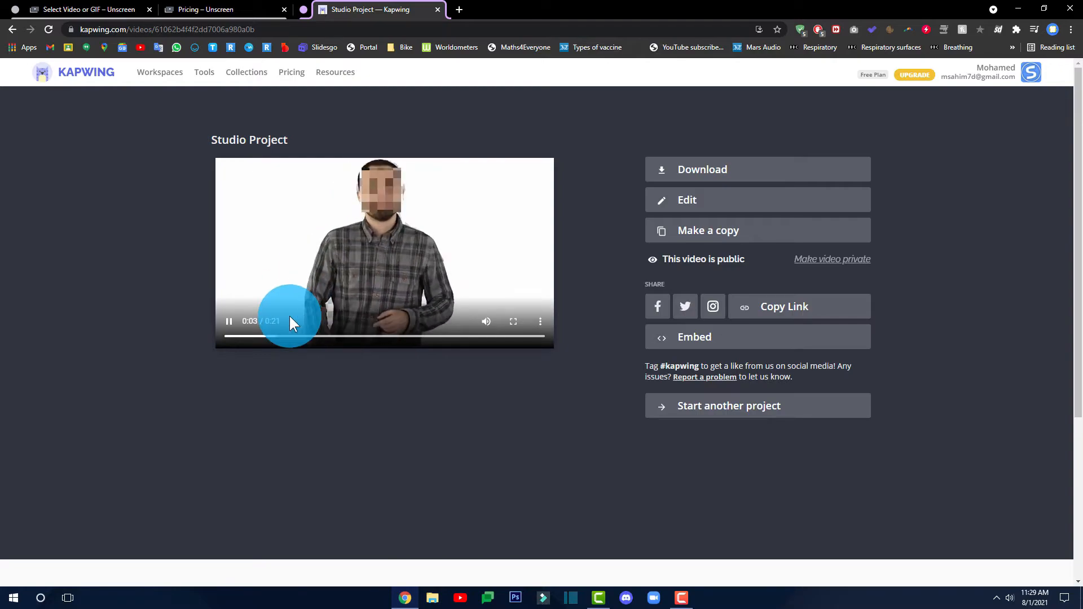
left_click(232, 323)
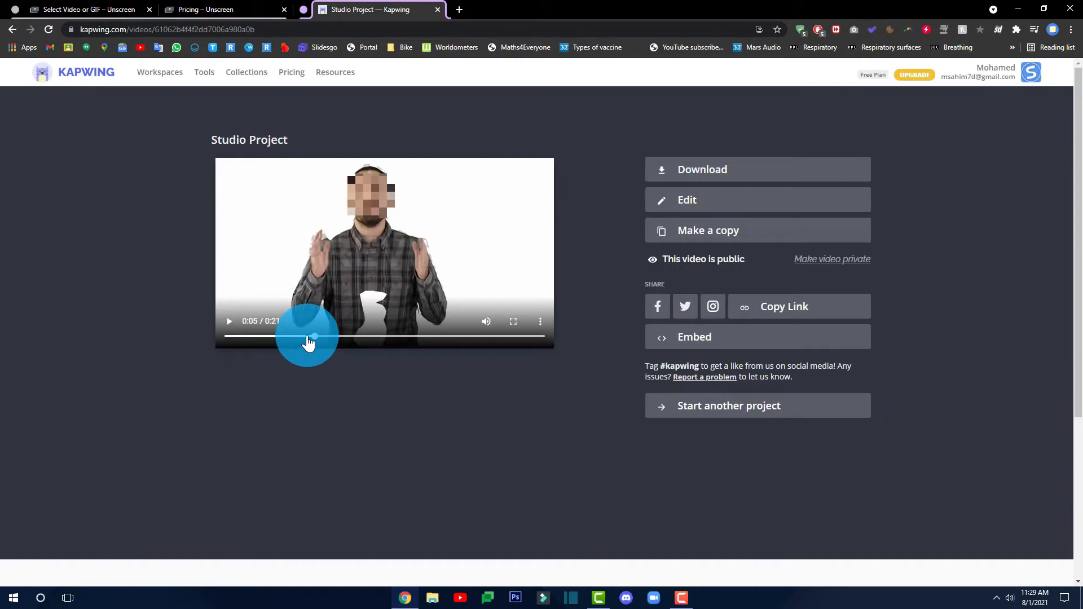
left_click_drag(286, 345, 145, 349)
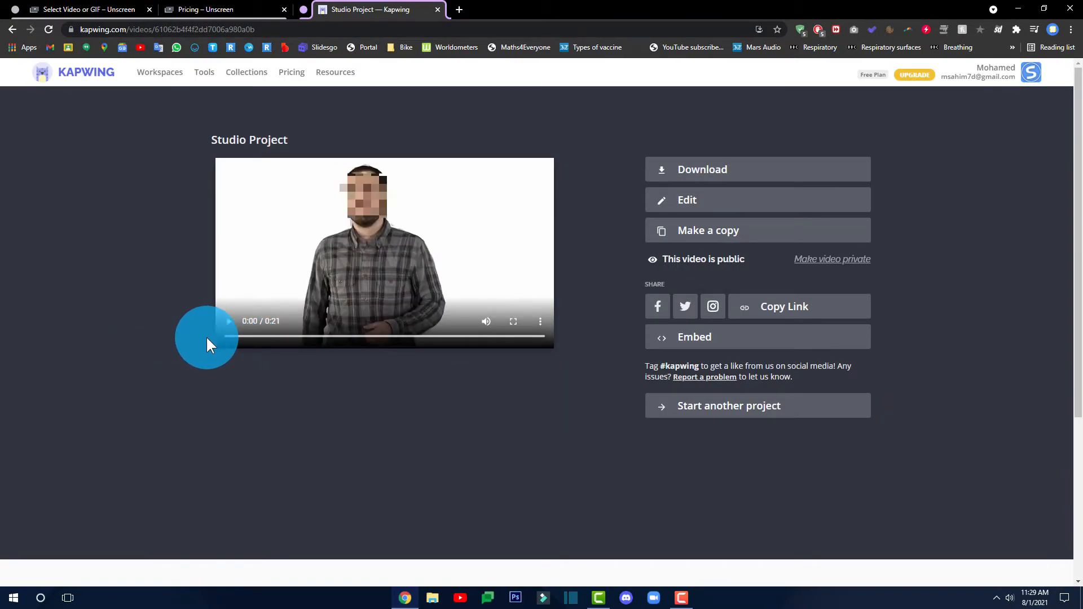
left_click(228, 333)
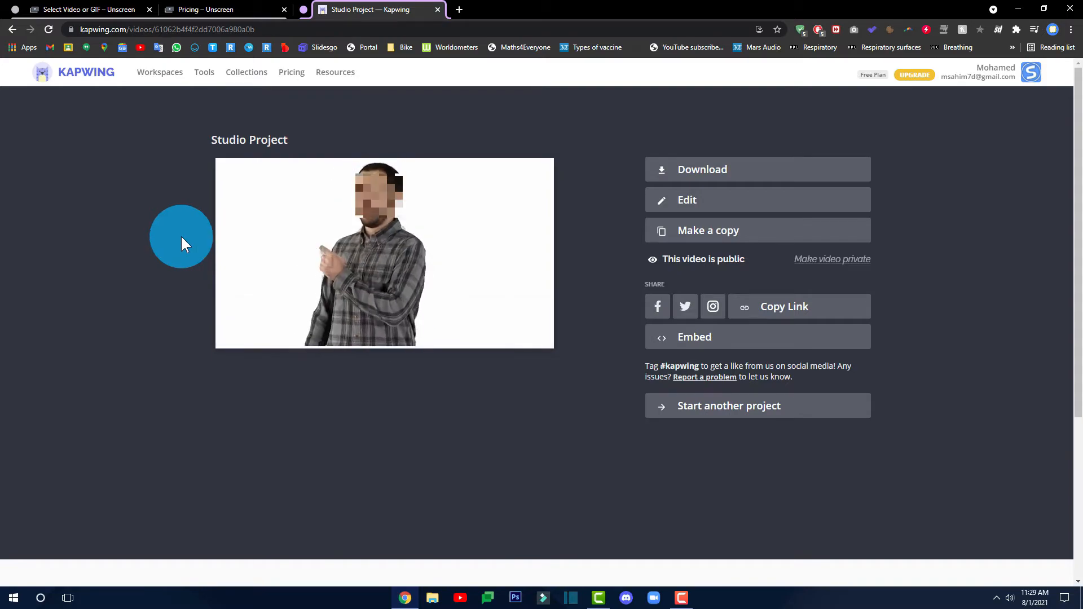
left_click(231, 325)
left_click(93, 10)
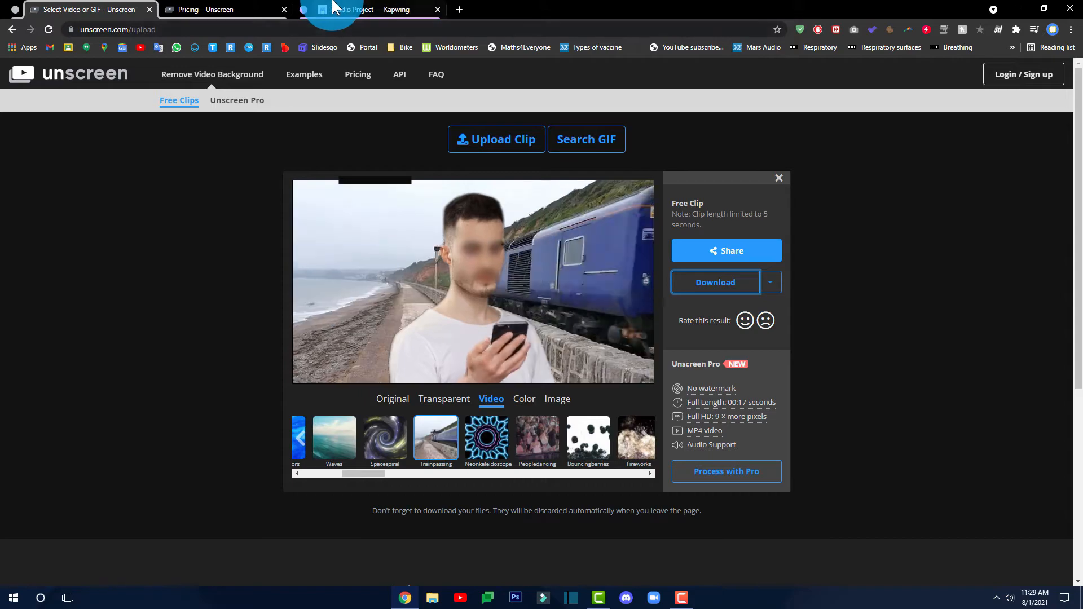
left_click(366, 10)
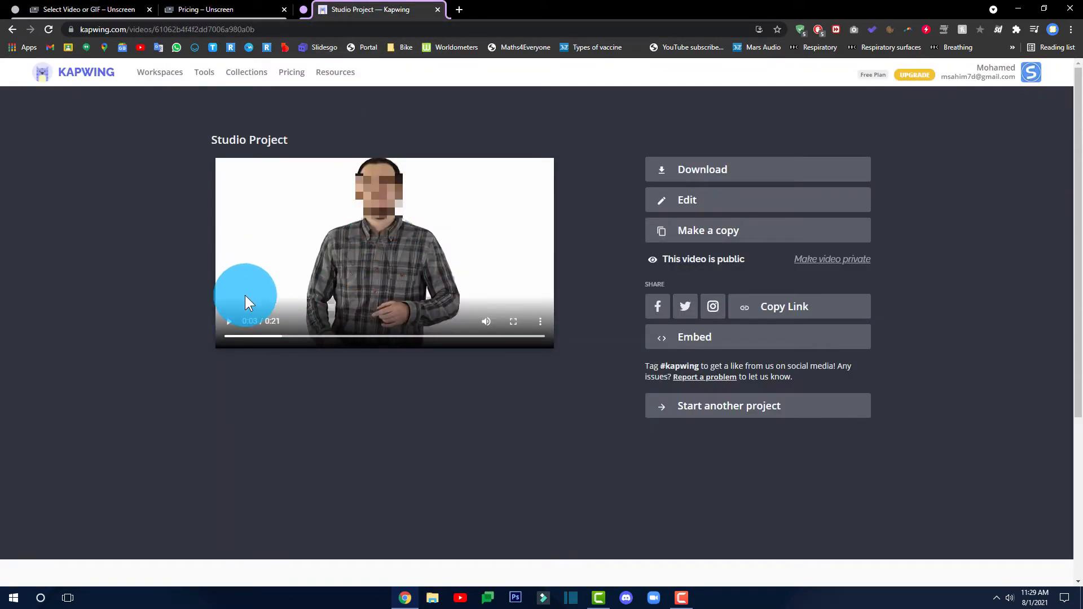
left_click(231, 321)
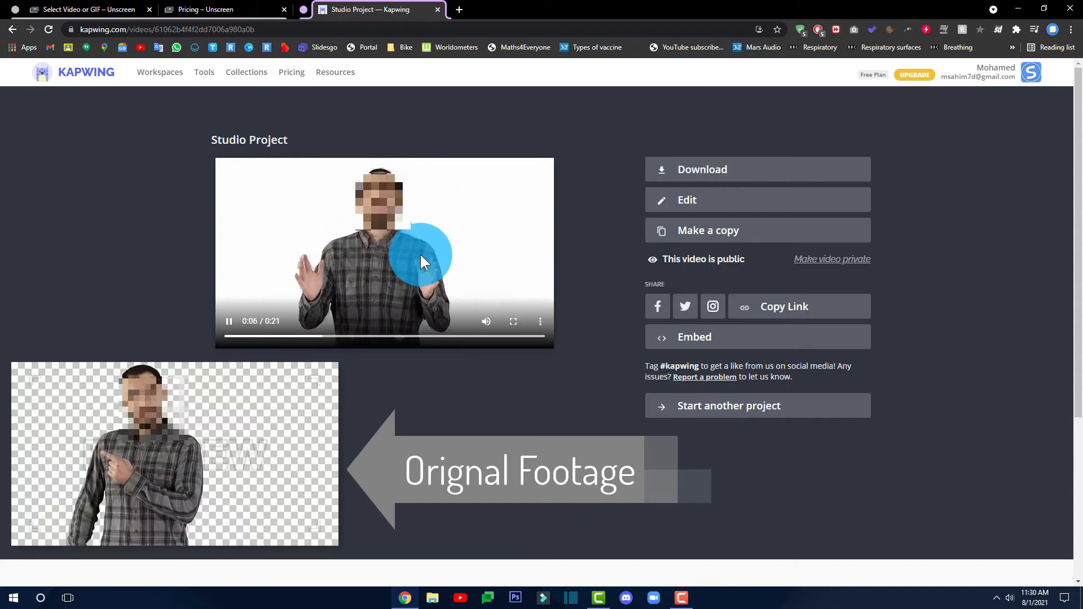
Download the Kapwing export as mp4, play it in Movies & TV, then close the player
left_click(709, 175)
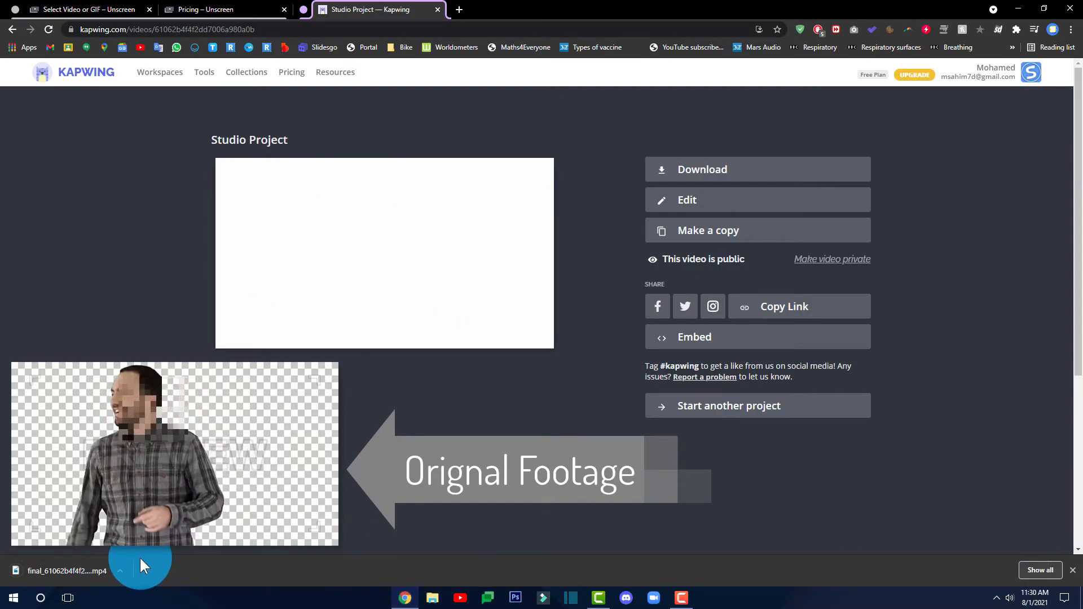
left_click(86, 573)
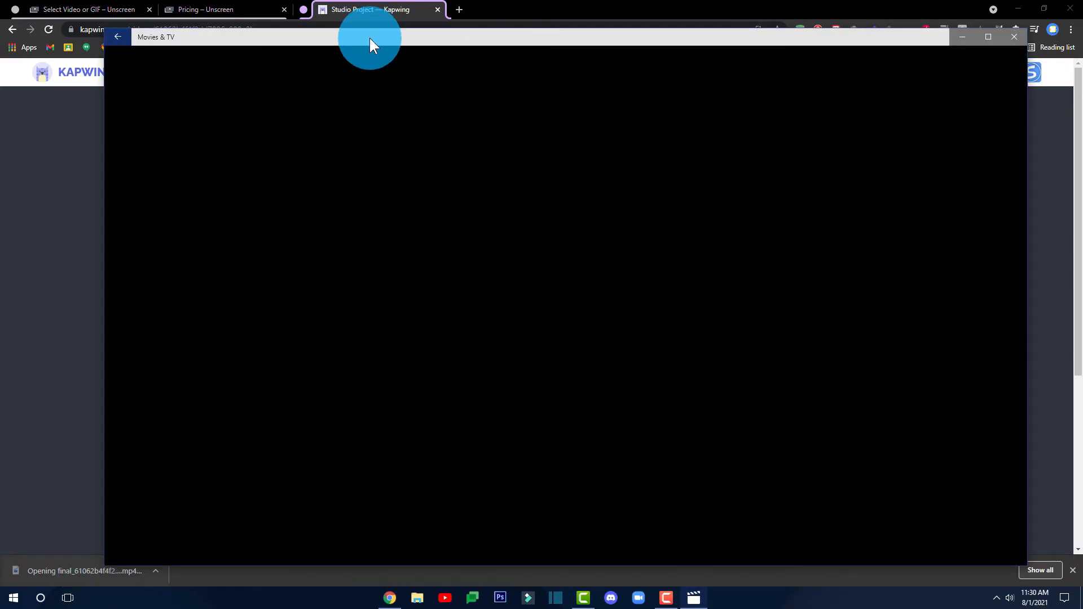
left_click_drag(370, 38, 367, 24)
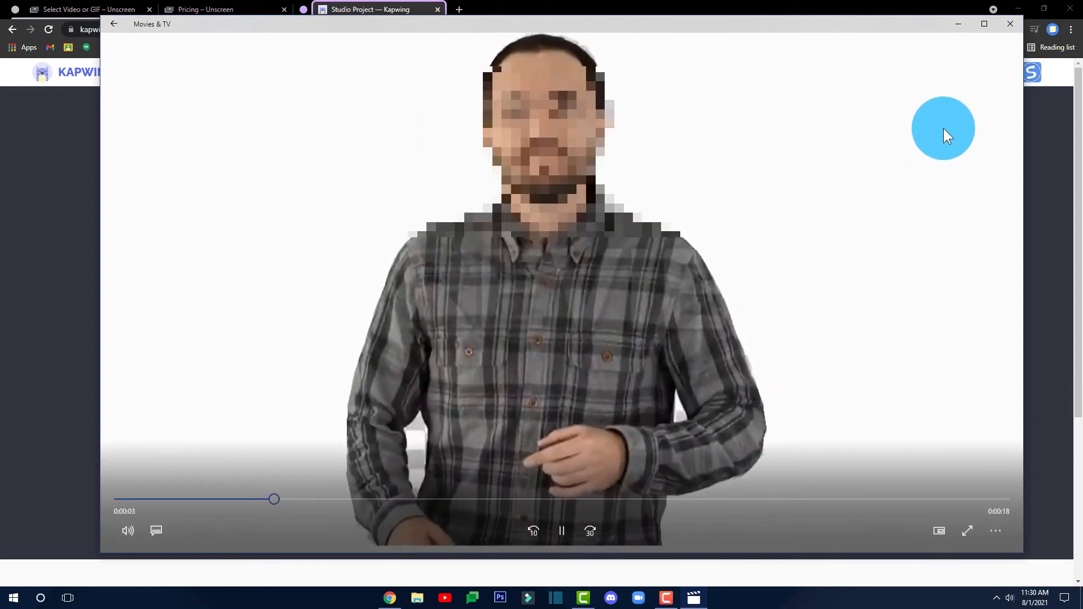
left_click(1010, 24)
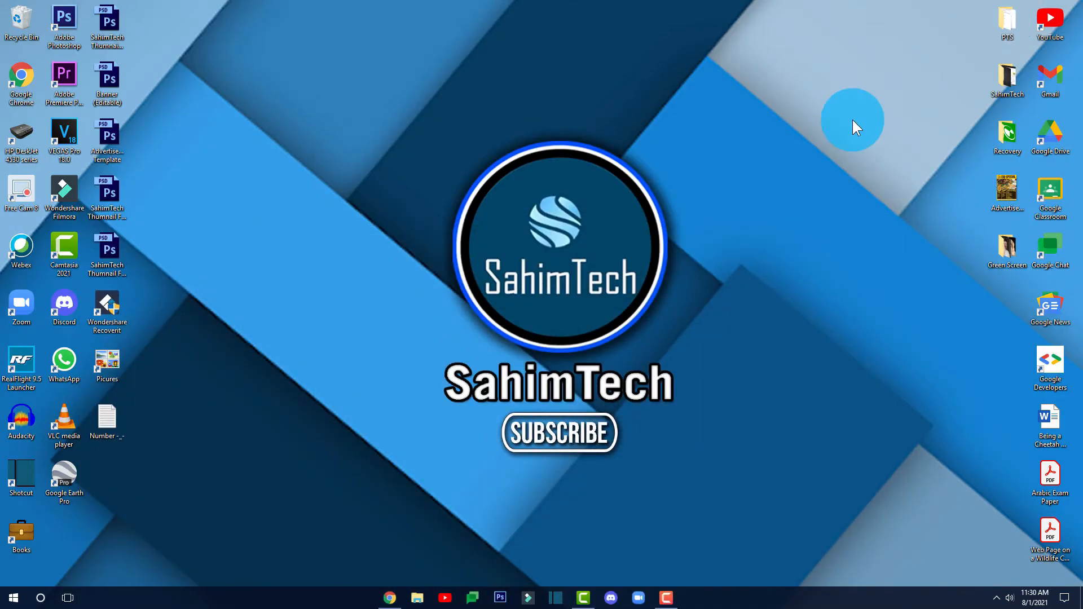
Open Footage-unscreen (1).gif from the Downloads folder in Photos
left_click(431, 598)
double_click(249, 135)
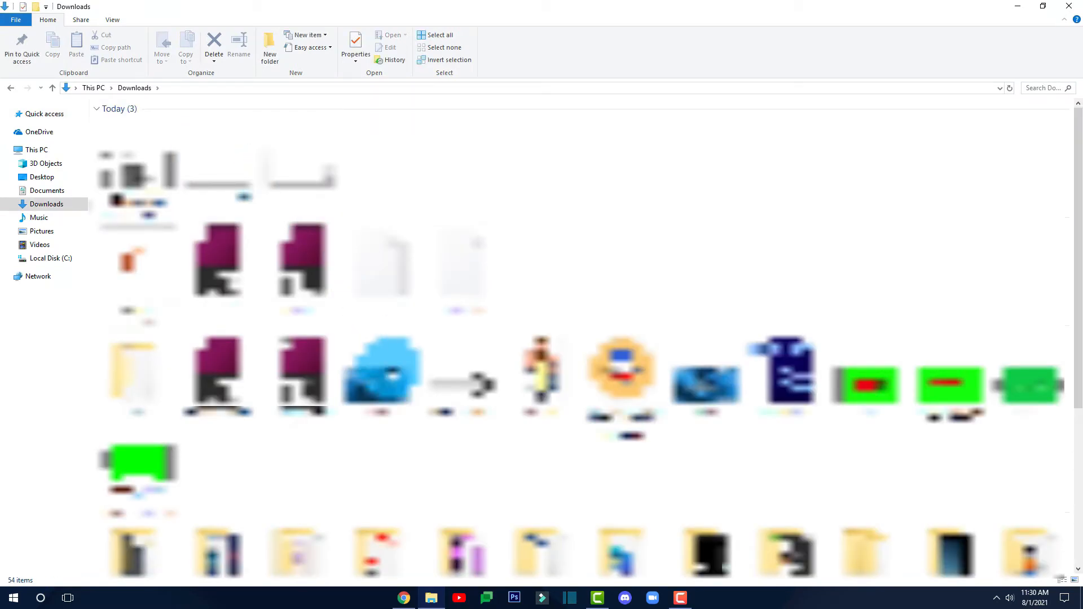
scroll(581, 338, "down", 5)
scroll(293, 351, "up", 5)
double_click(239, 167)
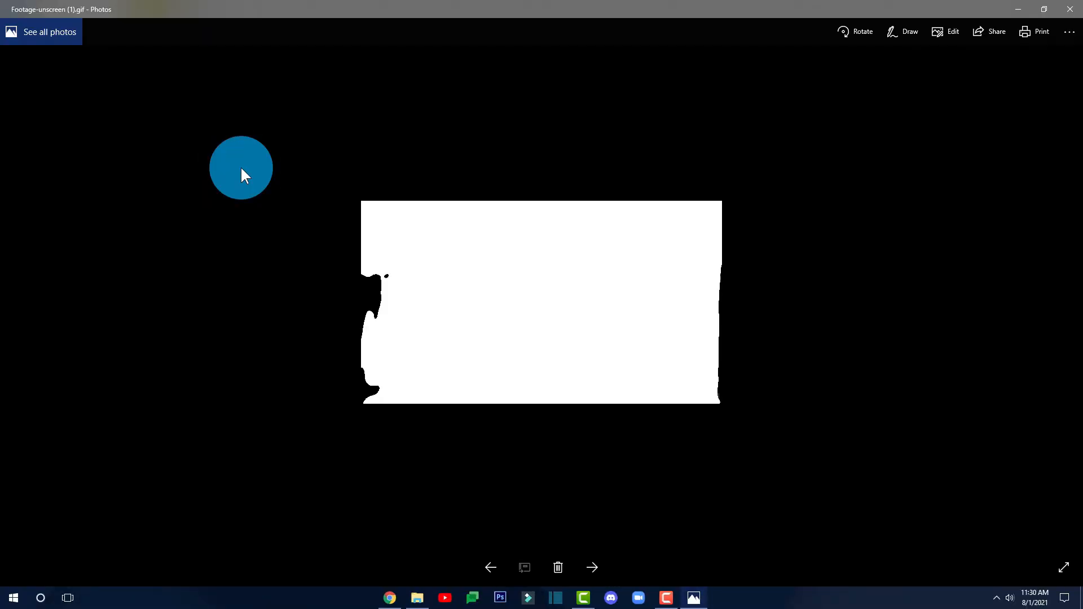